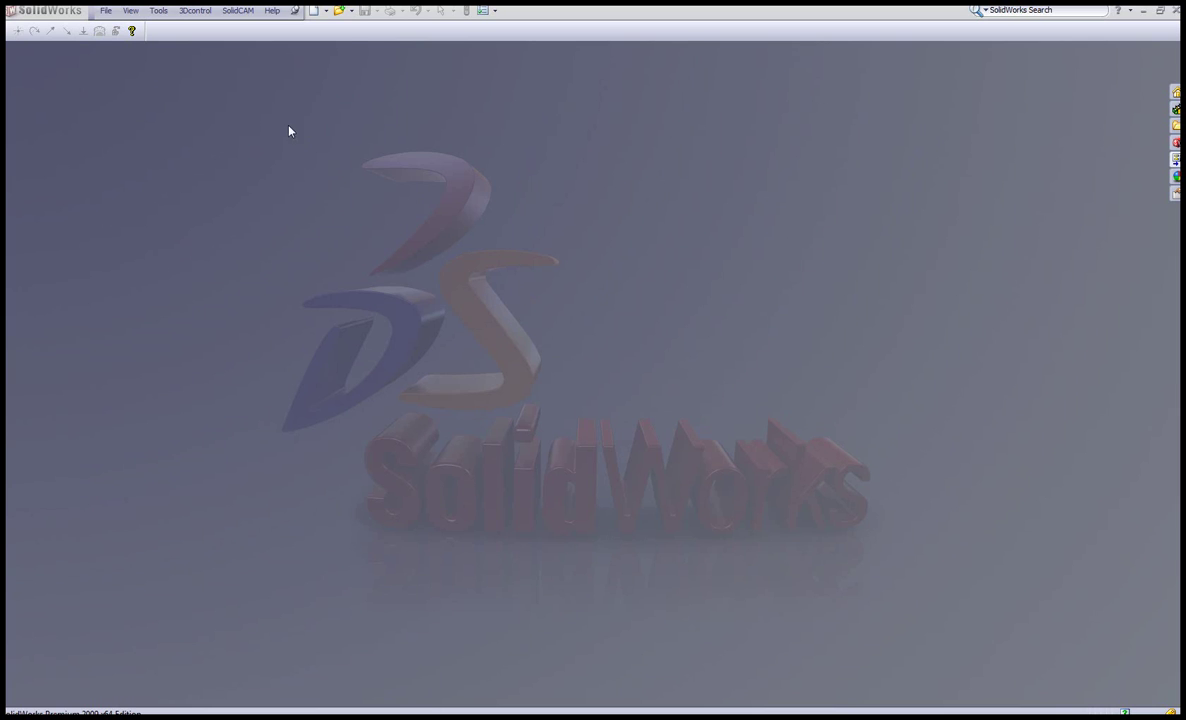
Create a new Milling-STL CAM part named mouse1 from the model Mouse.STL in the STL folder.
left_click(241, 10)
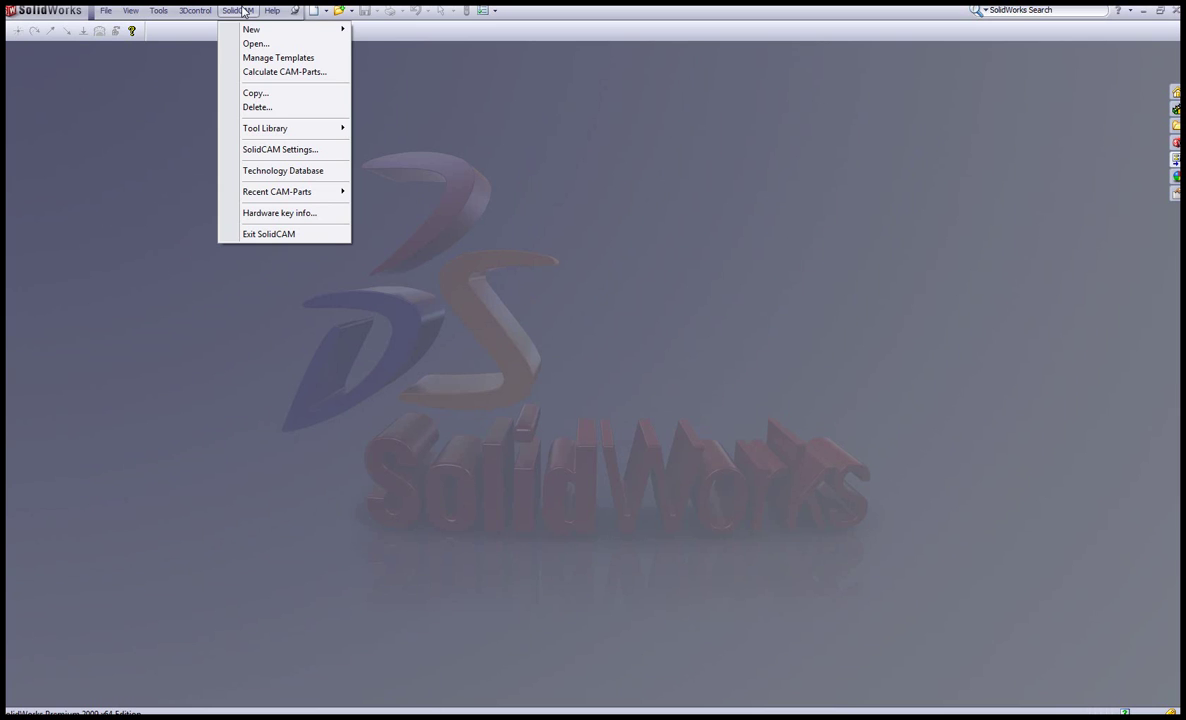
mouse_move(249, 32)
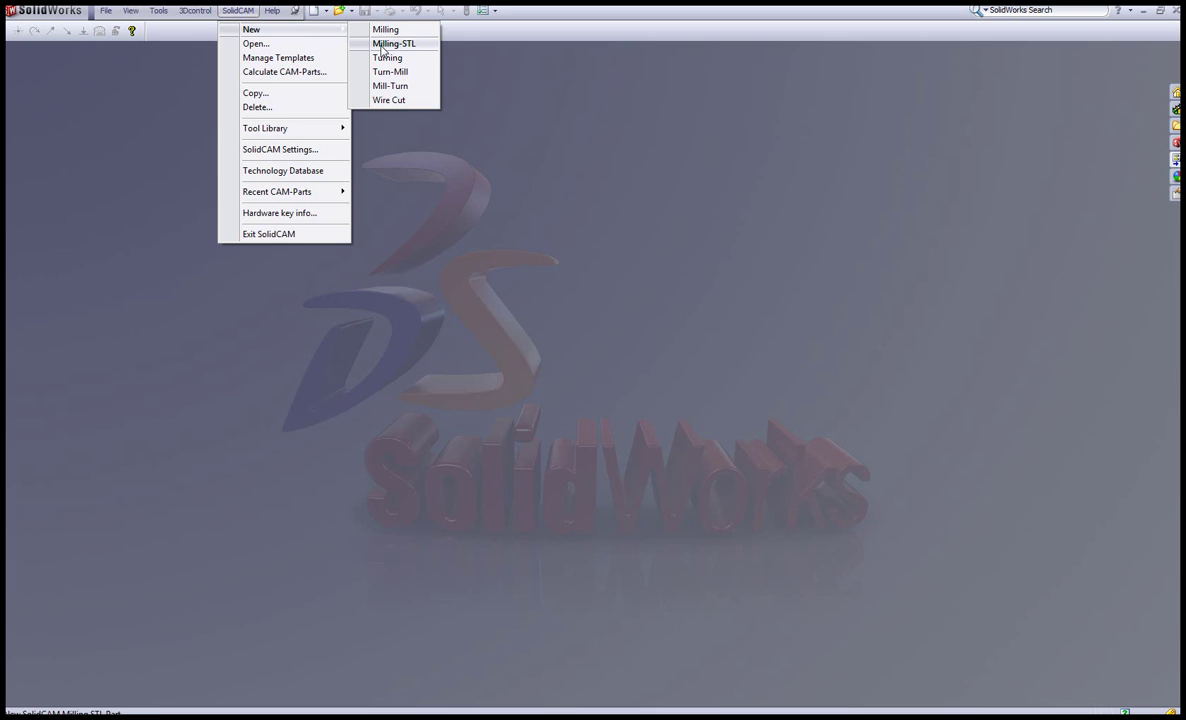
left_click(382, 45)
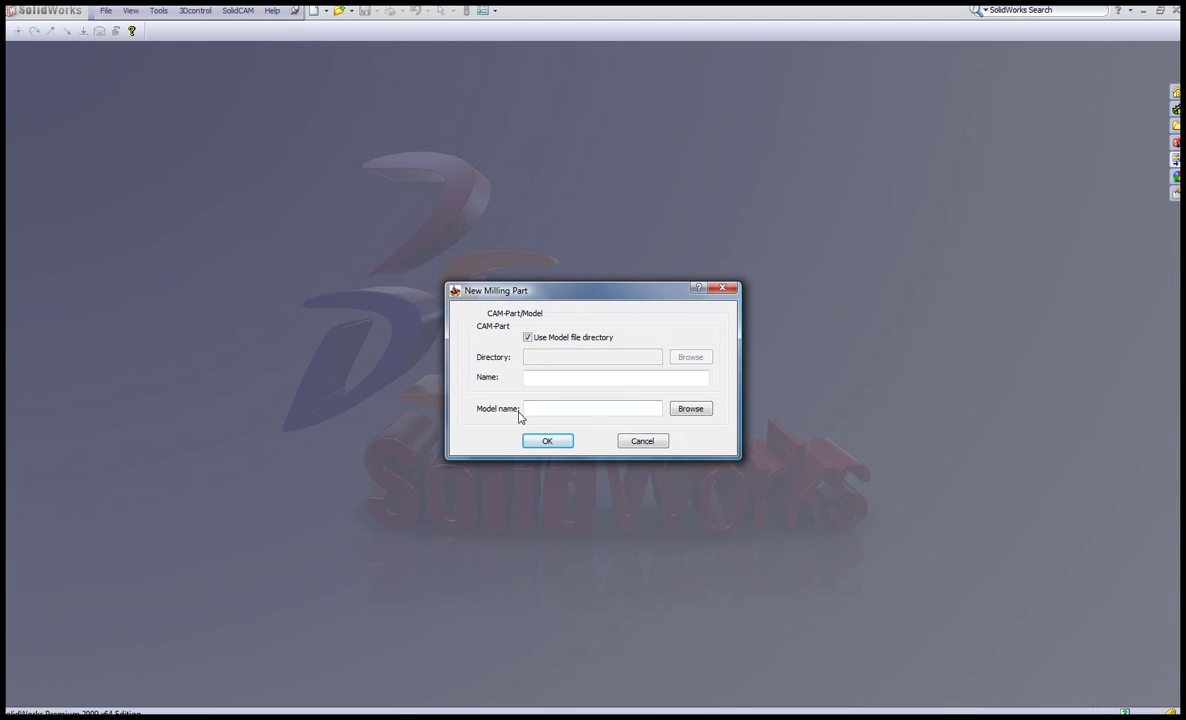
left_click(691, 409)
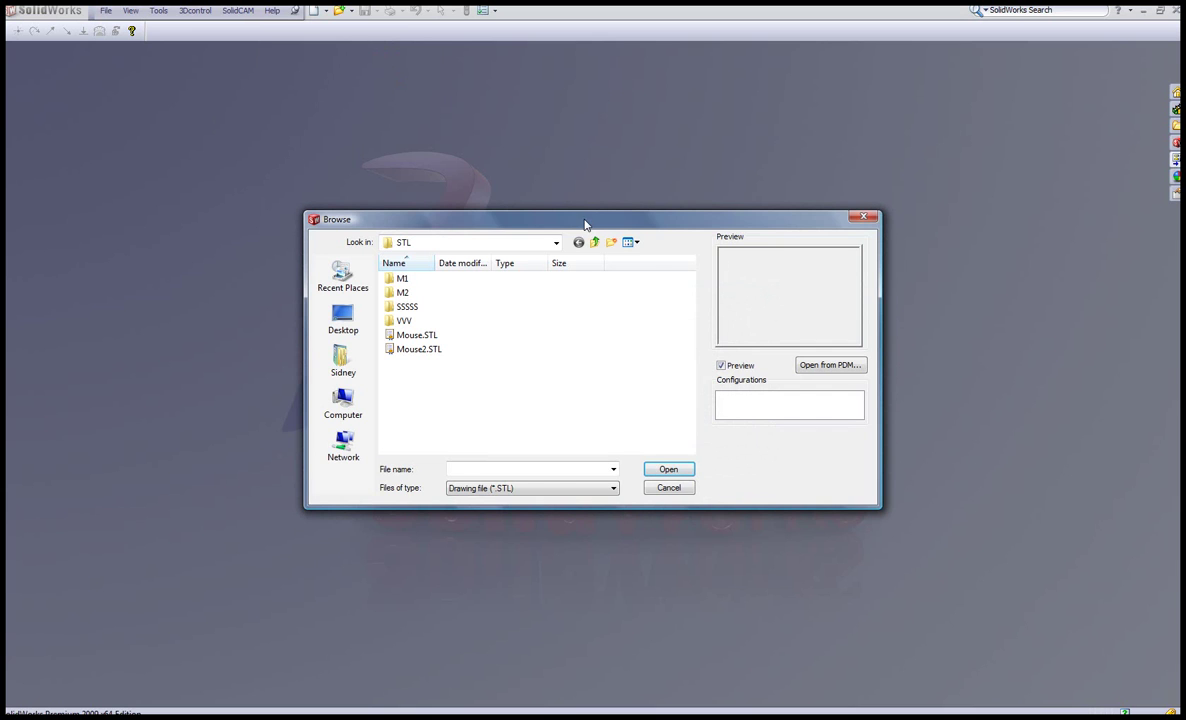
left_click_drag(585, 224, 572, 143)
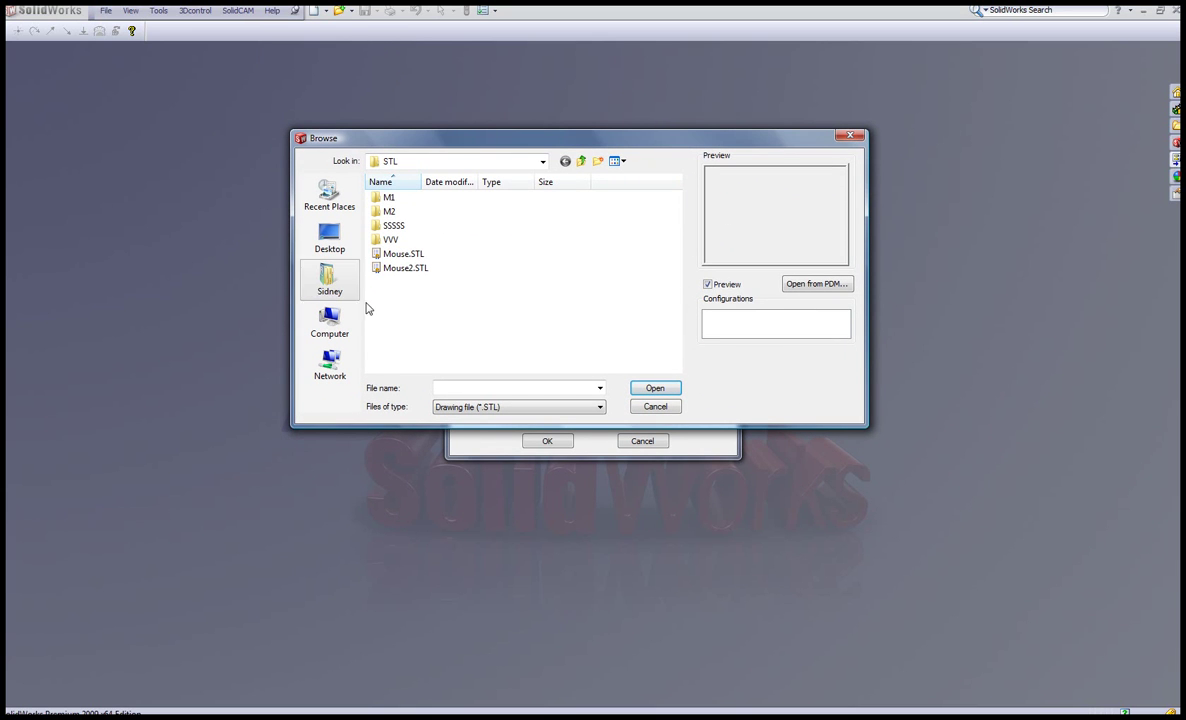
left_click(403, 254)
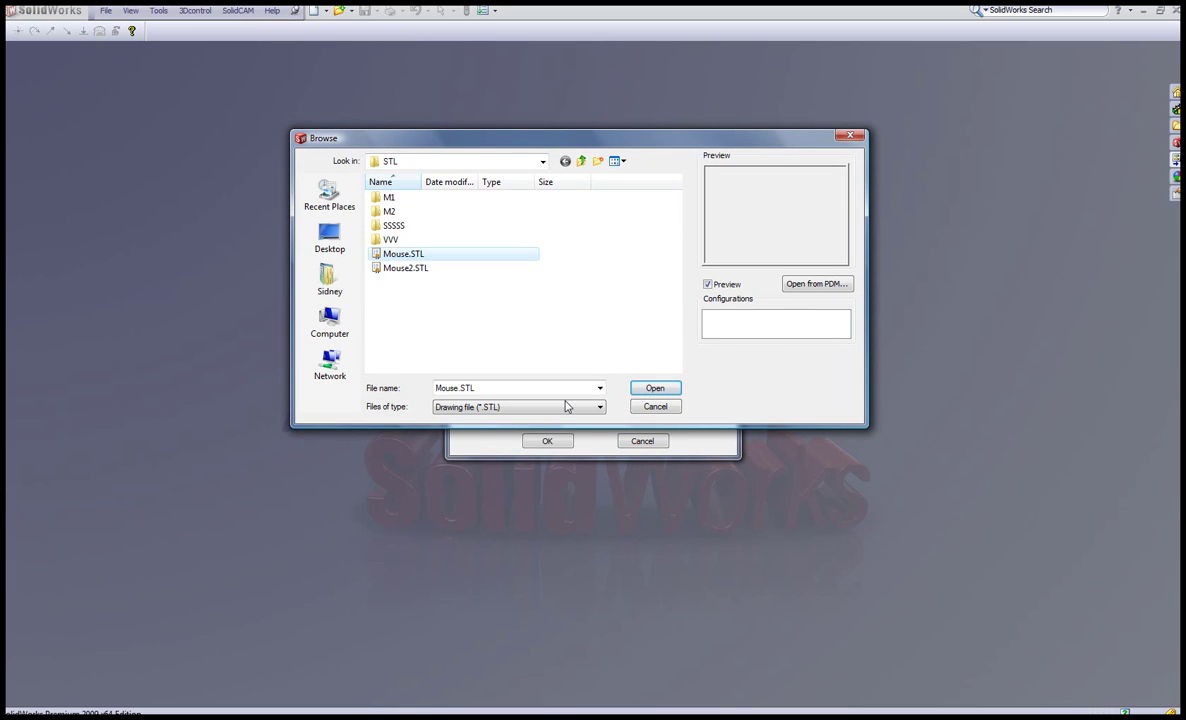
left_click(655, 394)
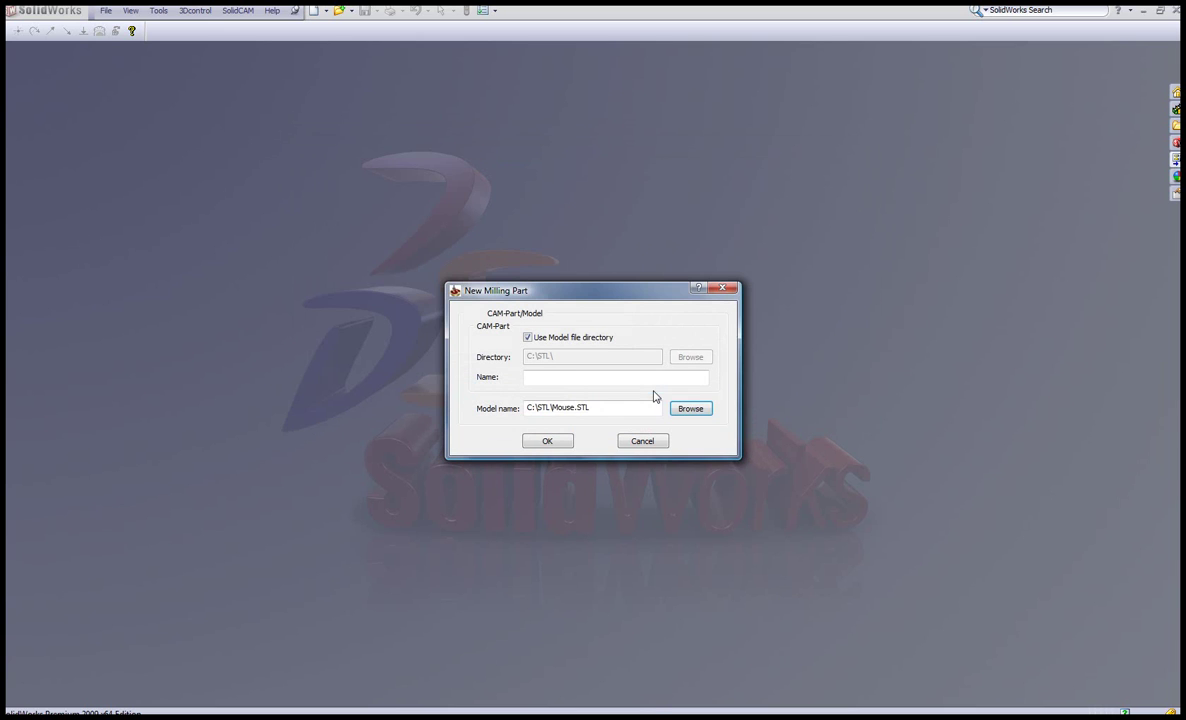
left_click(565, 378)
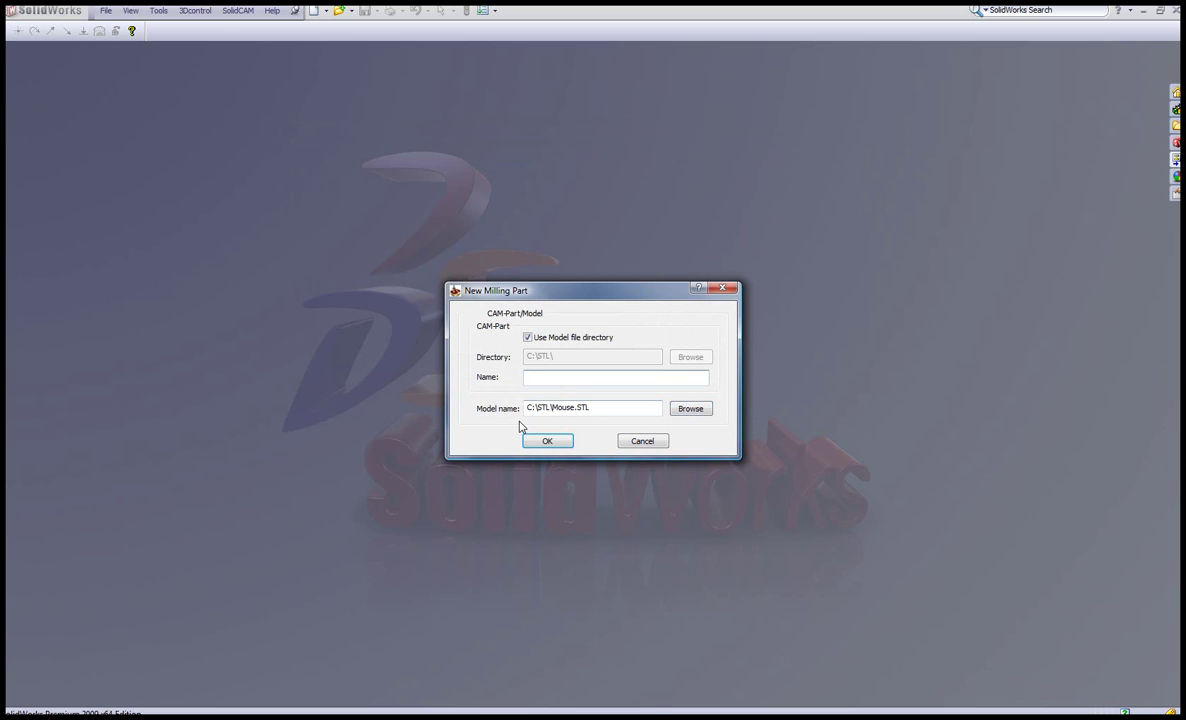
type("mouse1")
left_click(538, 441)
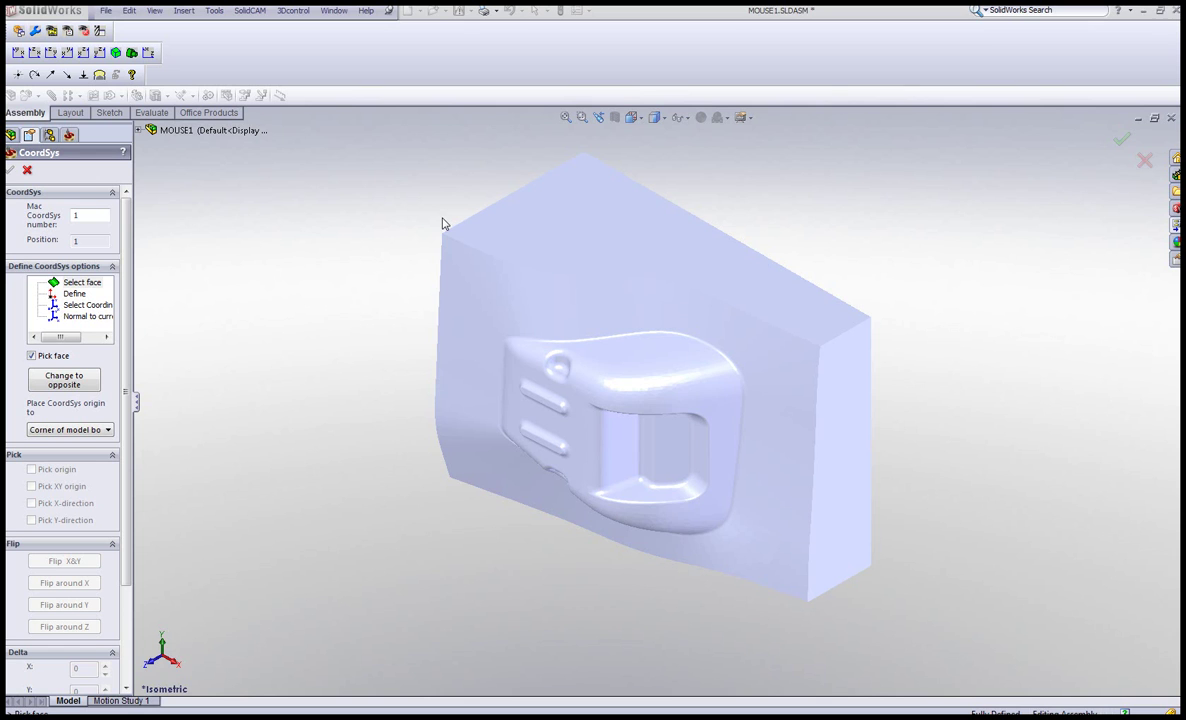
Define machine coordinate system 1 normal to the current view, captured from the front view of the mouse model.
left_click(88, 316)
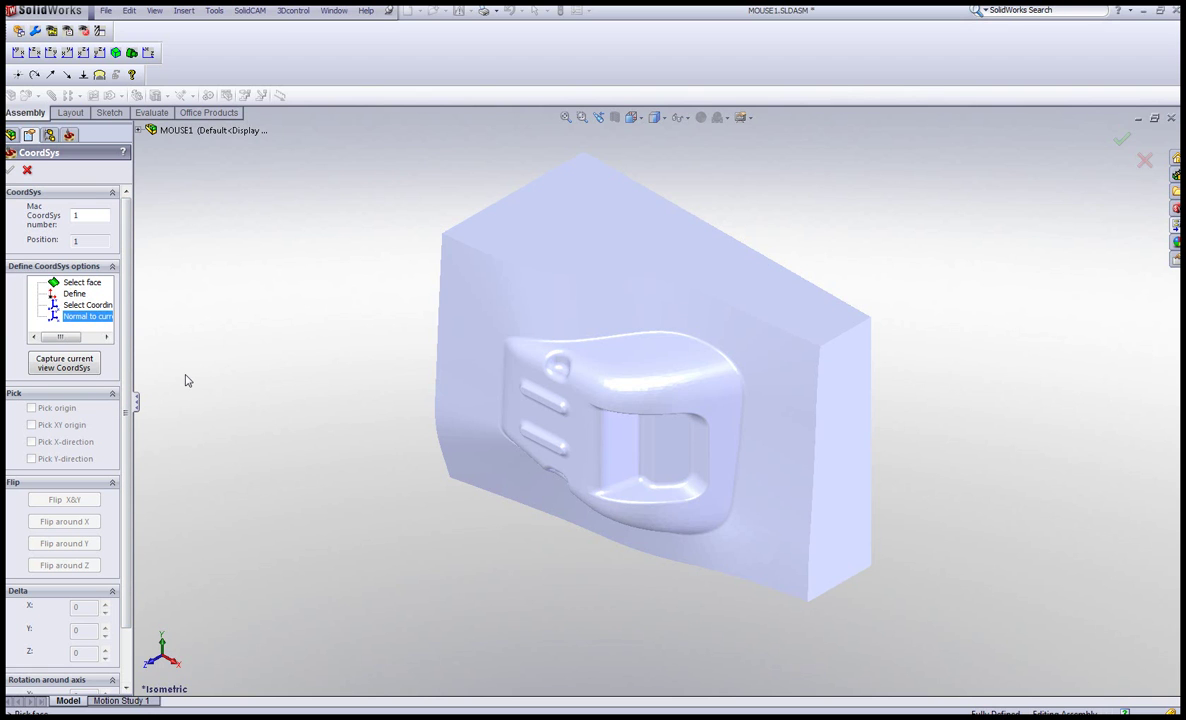
left_click(18, 52)
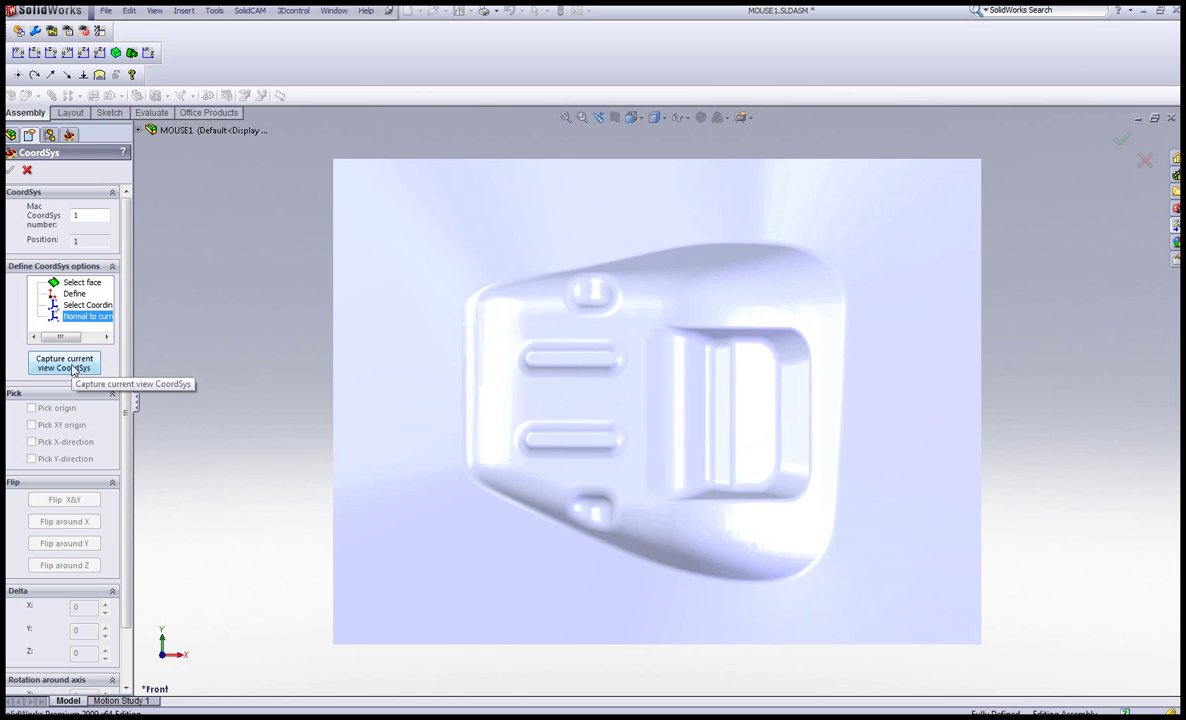
left_click(72, 367)
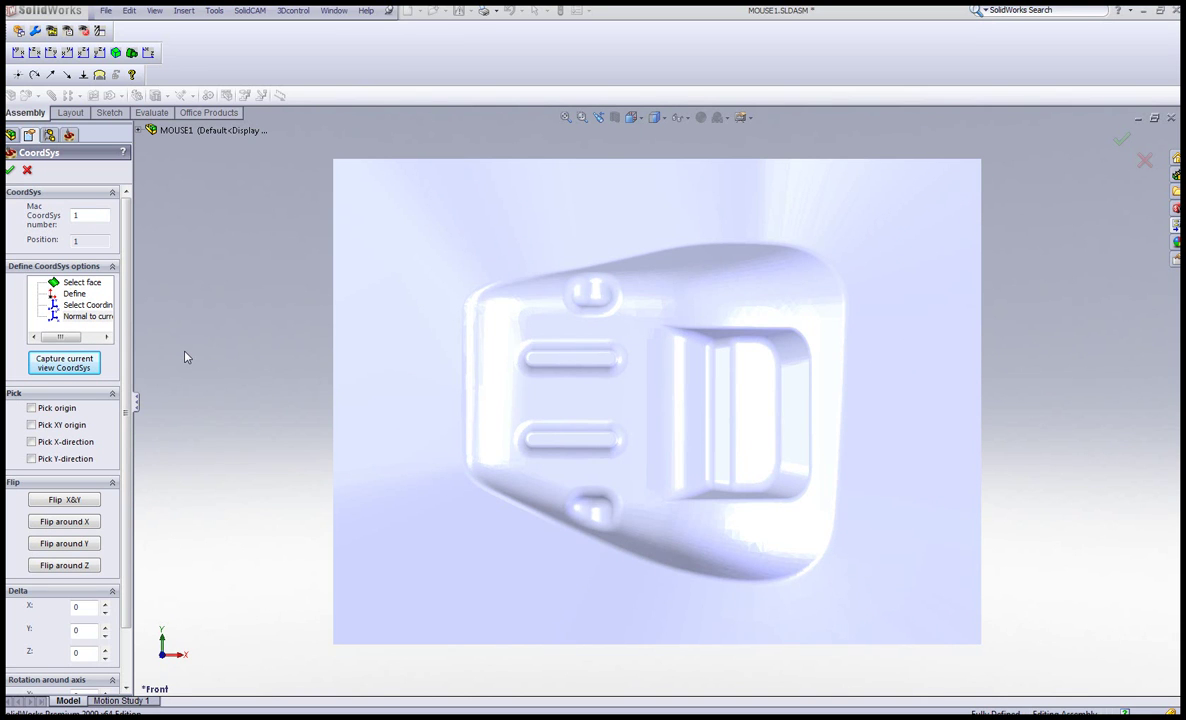
left_click(10, 171)
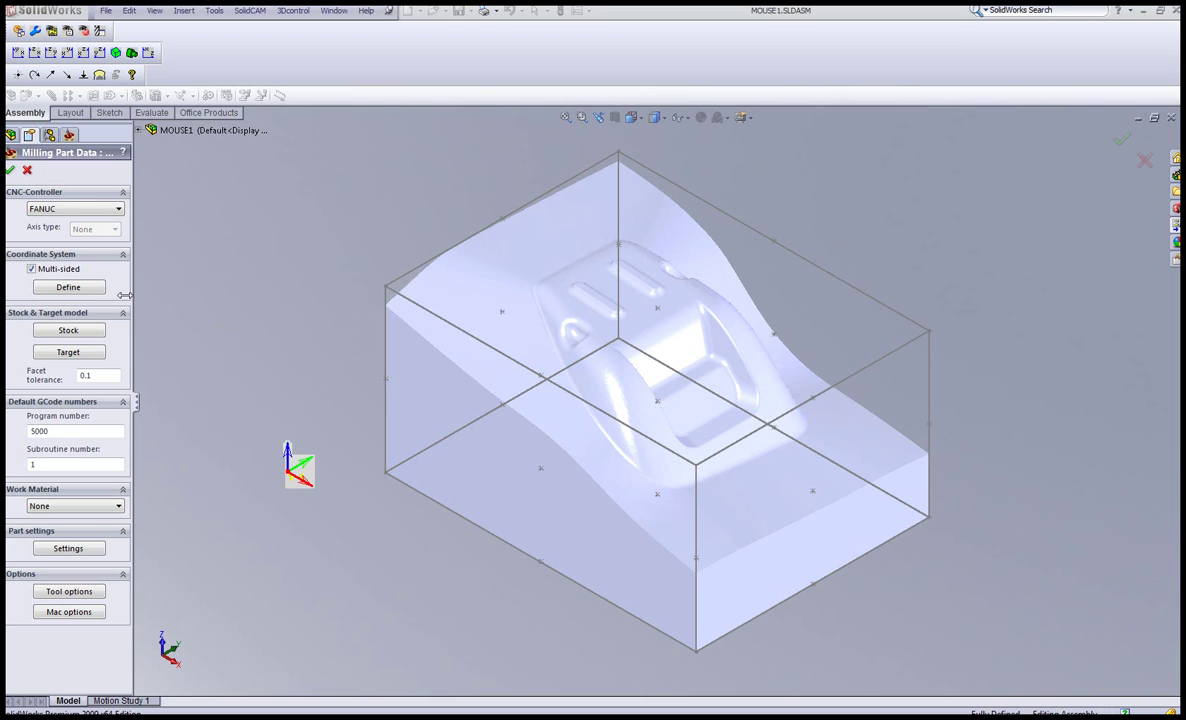
Redefine the MAC 1 position with its origin at the stock box's upper left corner and X and Y directions along the upper edges.
left_click(94, 287)
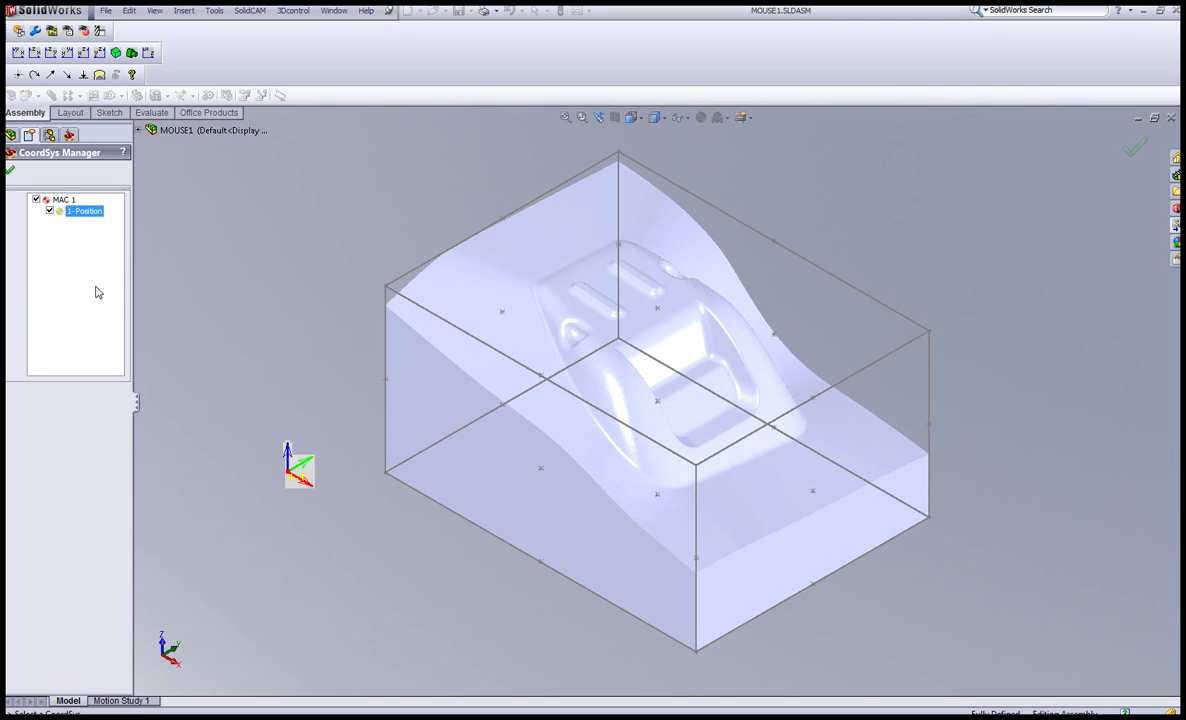
right_click(90, 214)
left_click(121, 234)
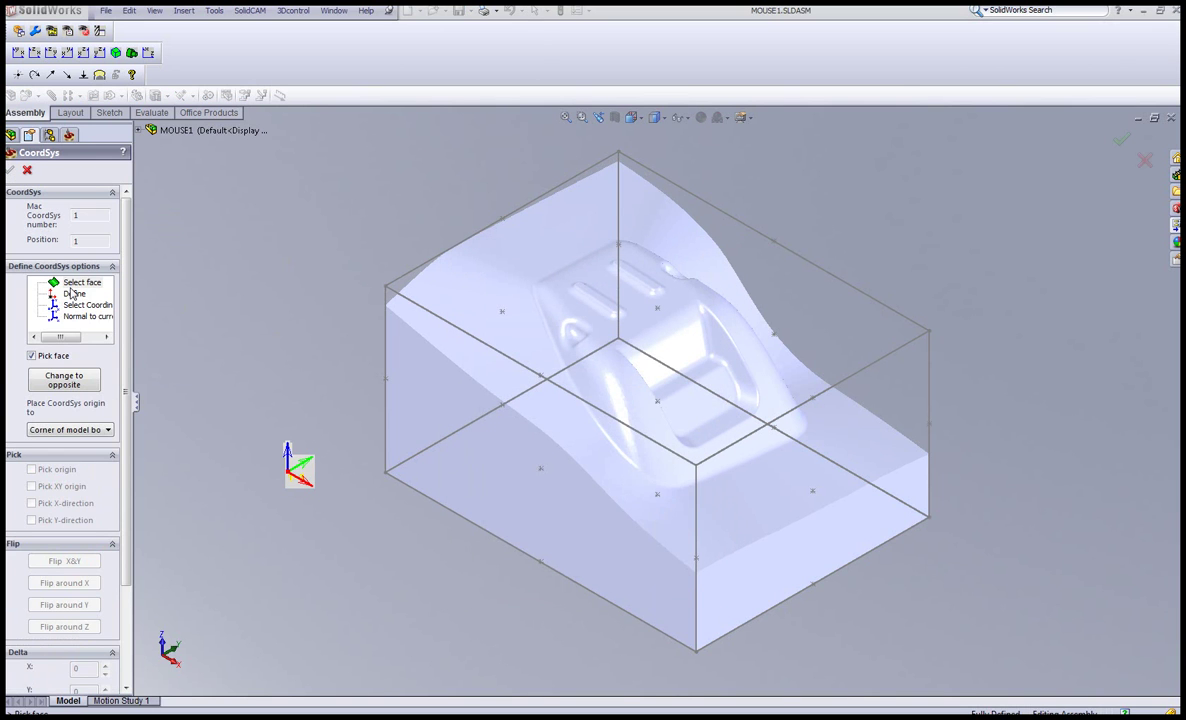
left_click(74, 293)
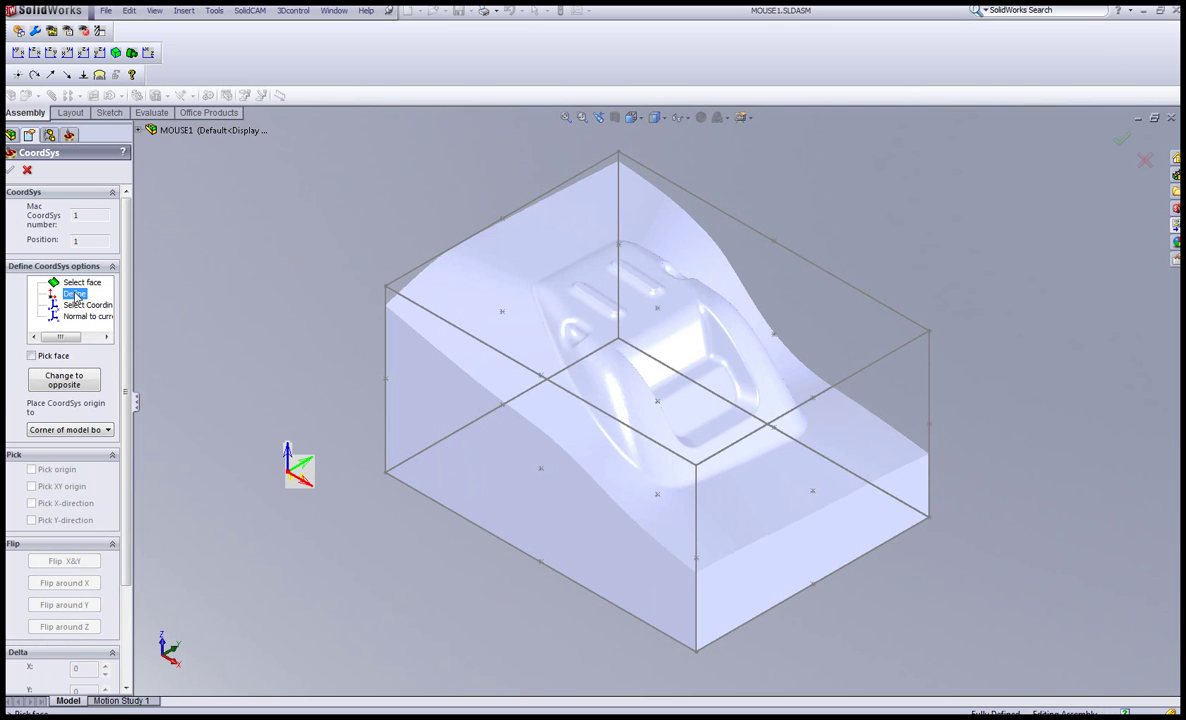
left_click(385, 286)
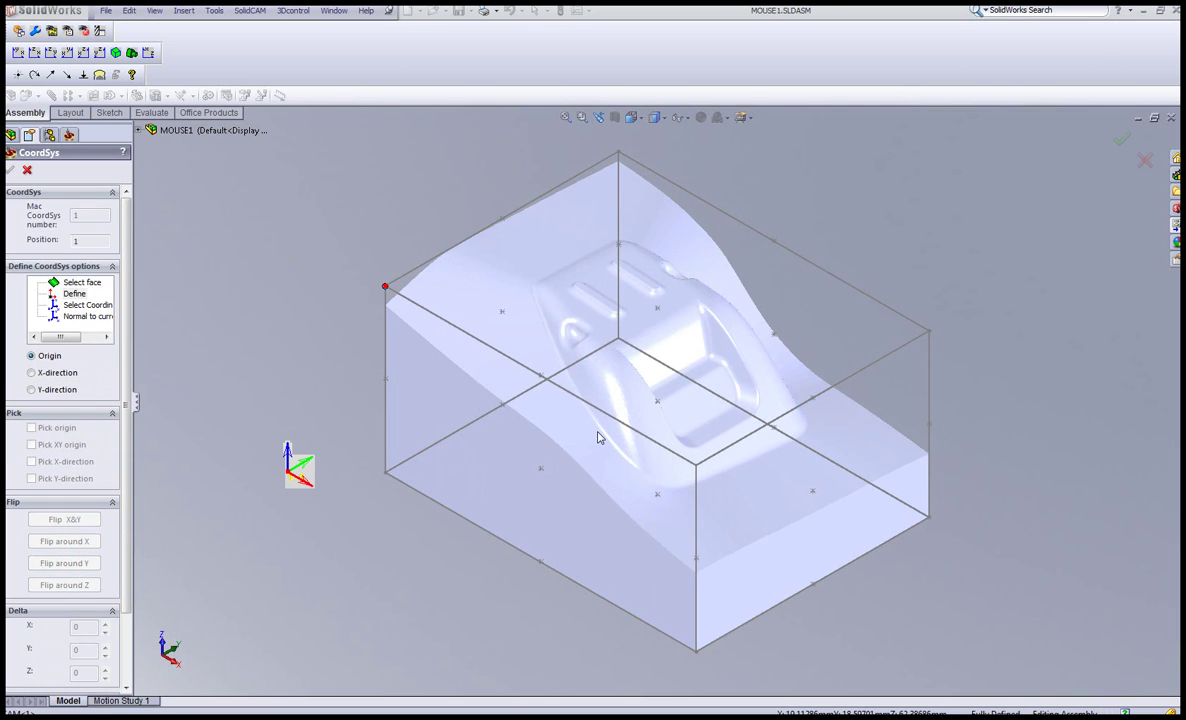
left_click(696, 465)
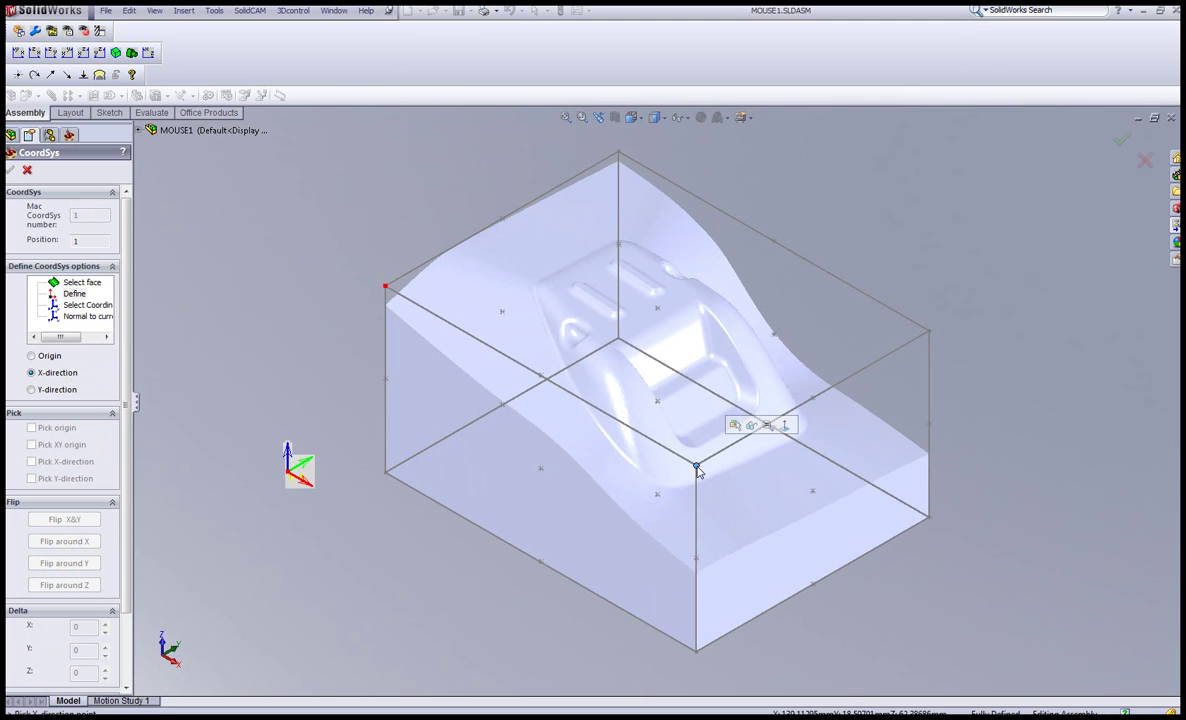
left_click(619, 153)
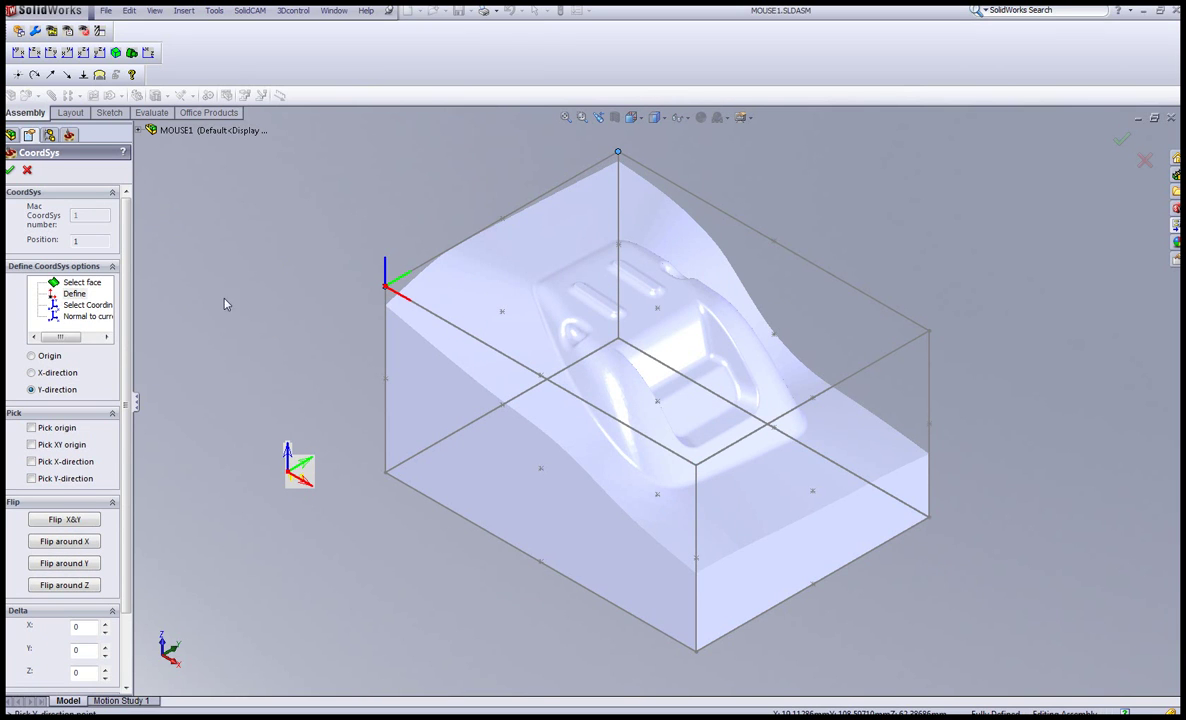
left_click(10, 169)
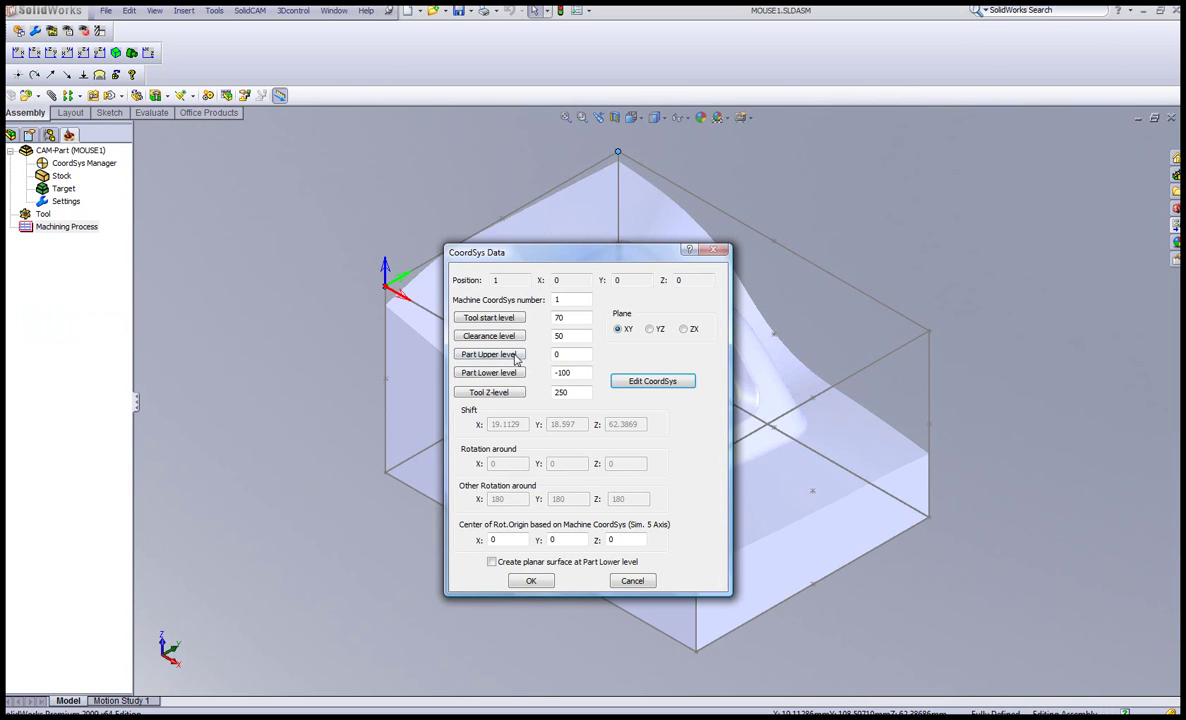
Set the Part Lower level to Z -62.3869 from the stock box's bottom corner and accept the coordinate system data.
left_click(503, 376)
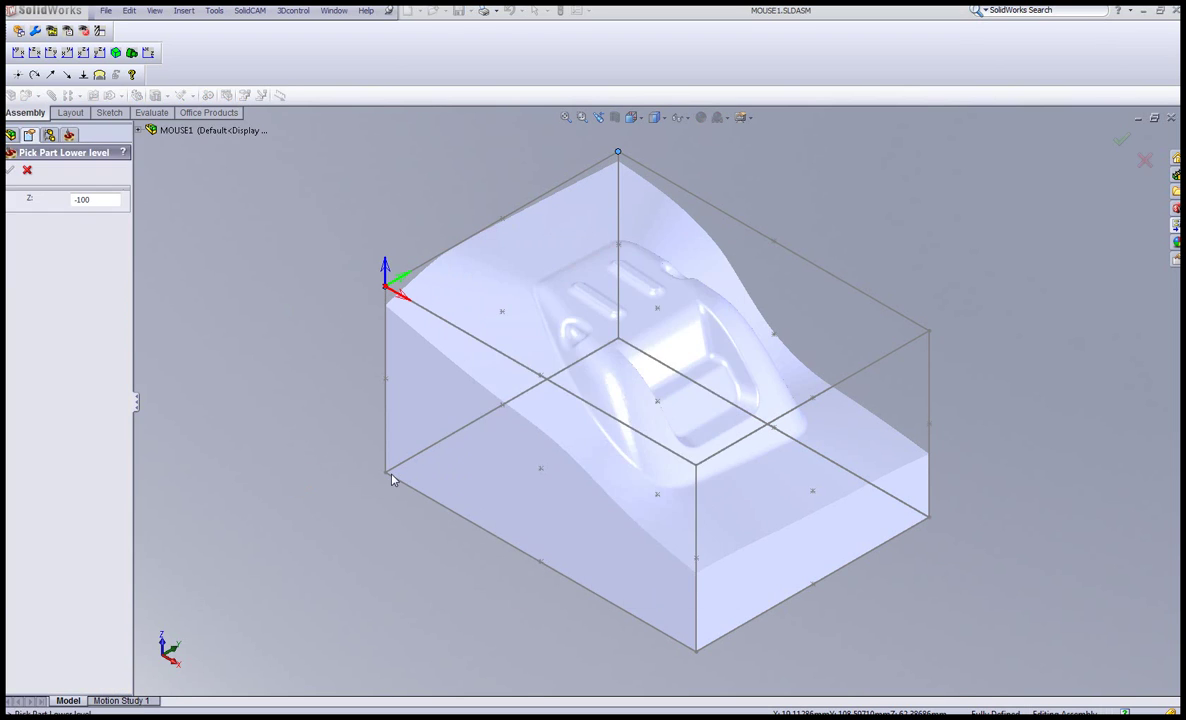
left_click(385, 472)
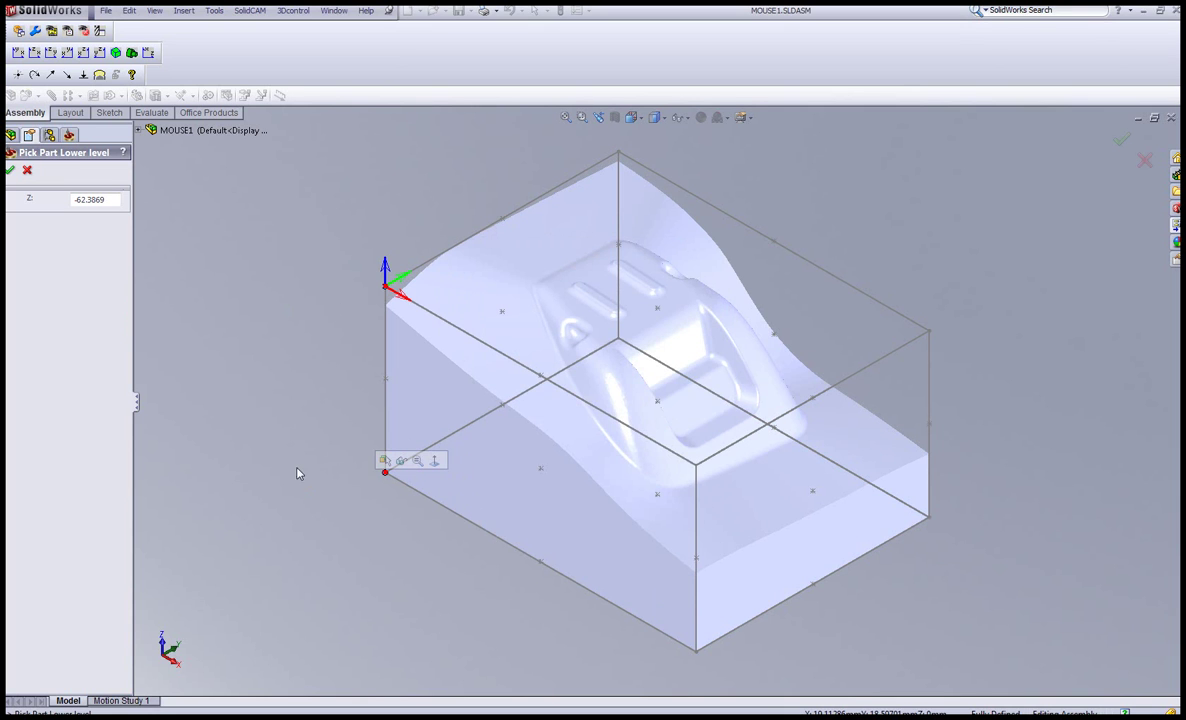
left_click(9, 170)
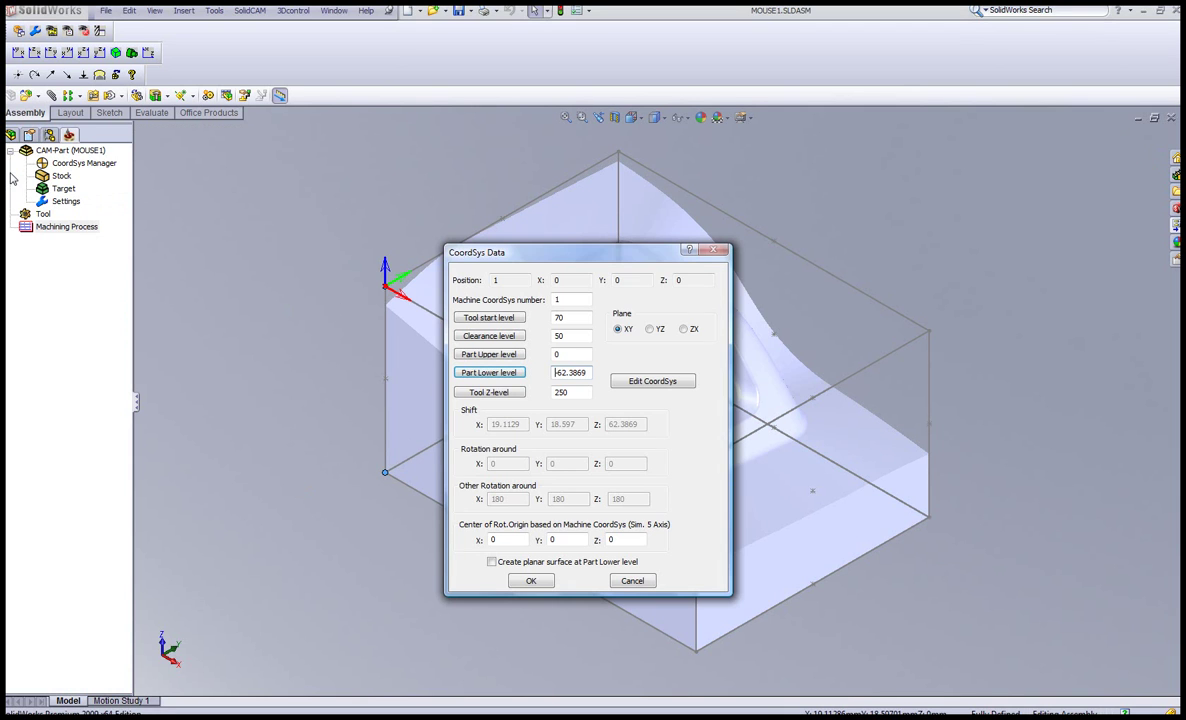
left_click(540, 585)
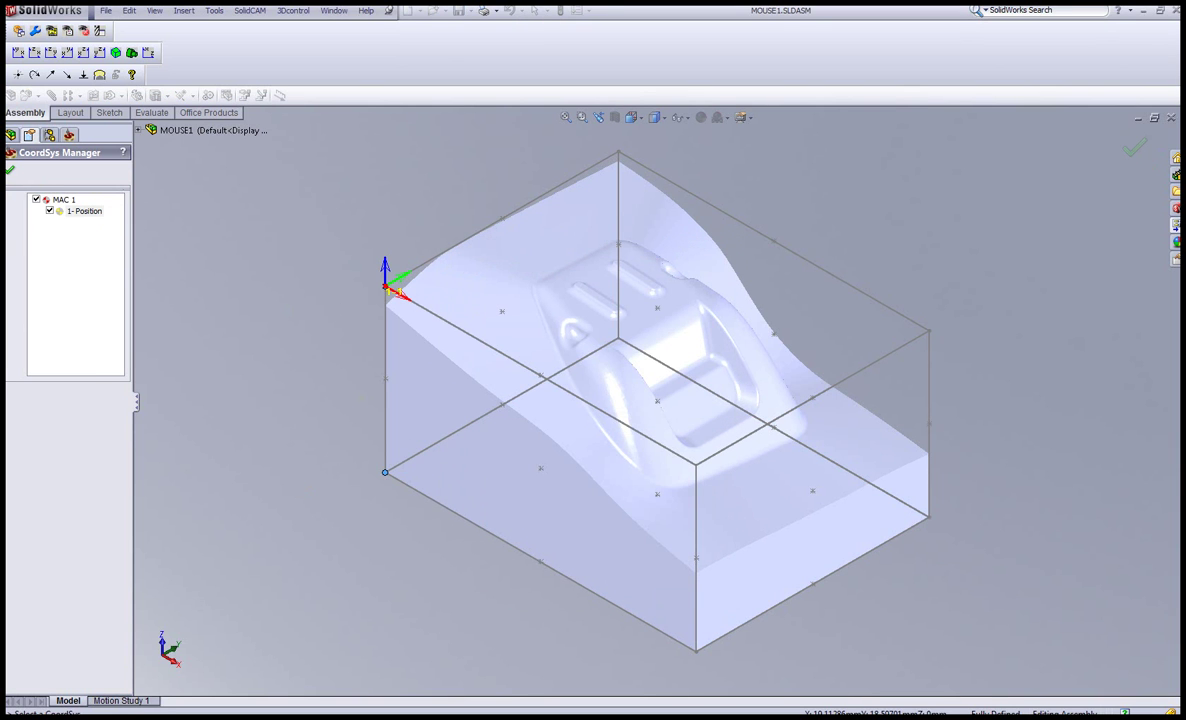
left_click(10, 172)
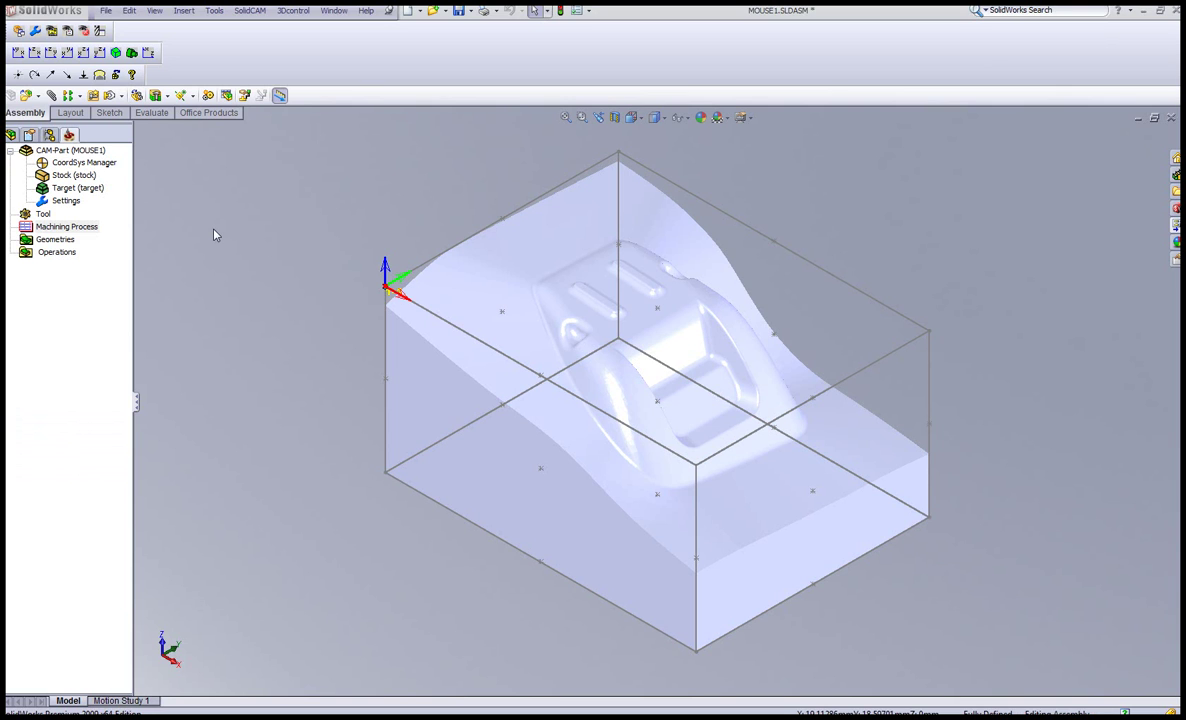
Add an HSM contour roughing operation and preview its target geometry on the model.
right_click(54, 259)
mouse_move(80, 260)
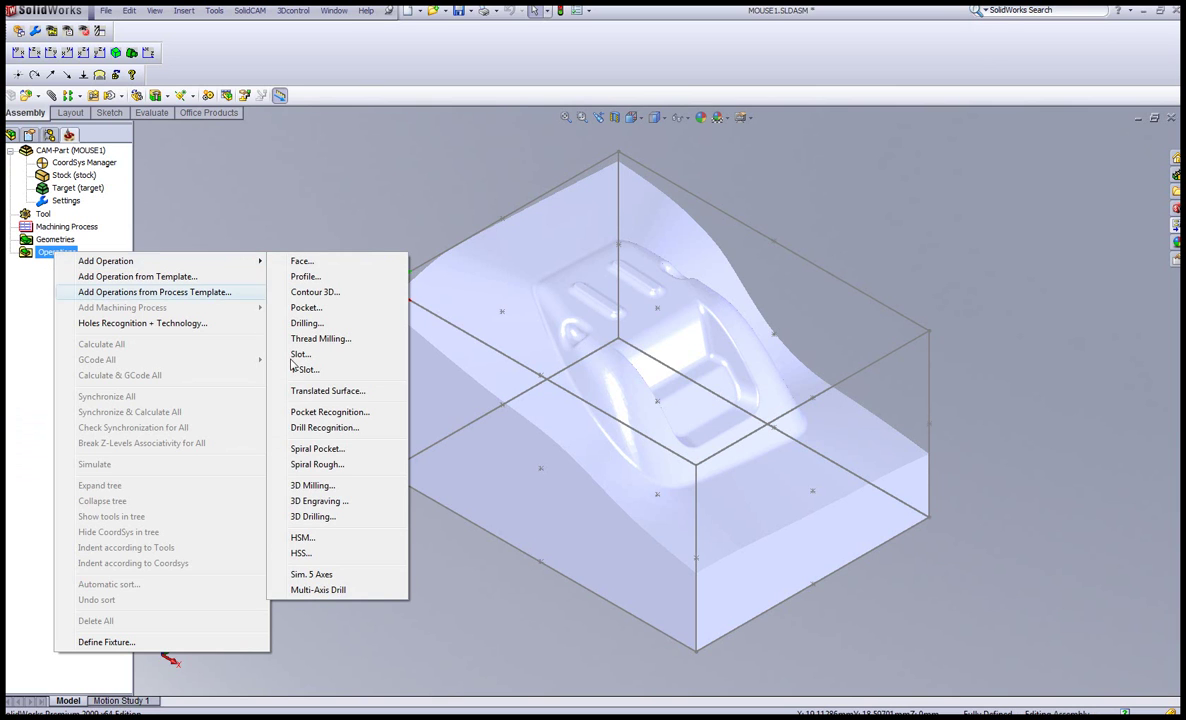
left_click(323, 538)
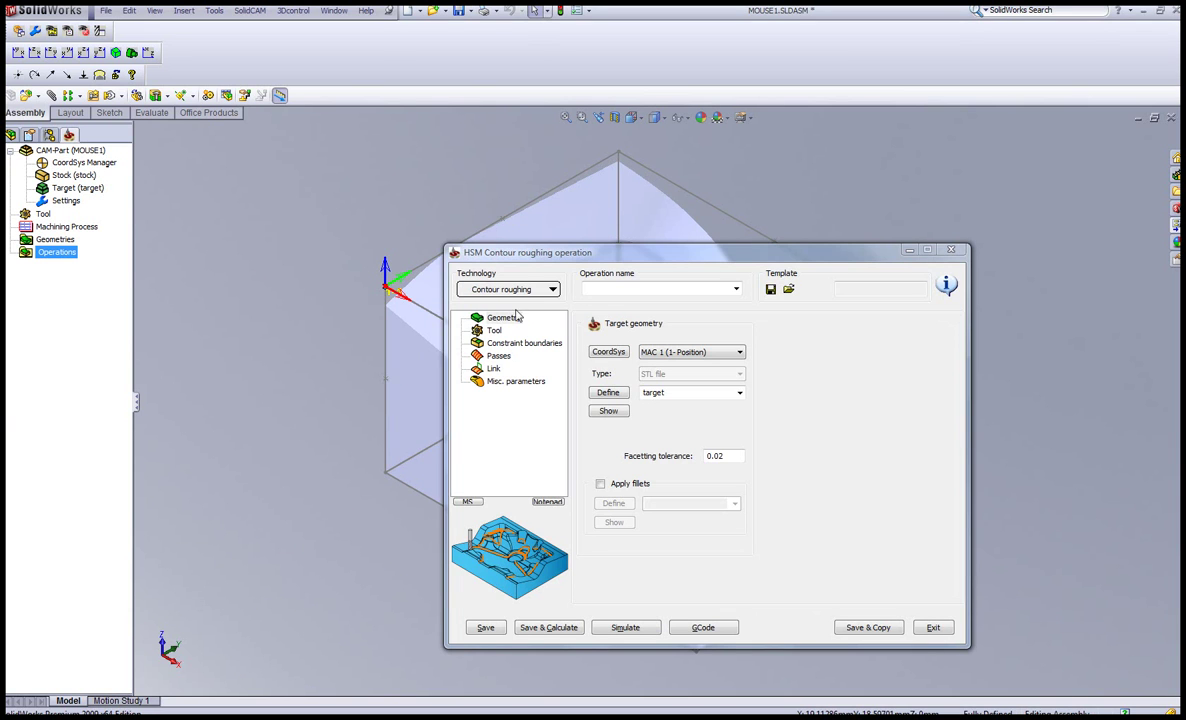
left_click(606, 413)
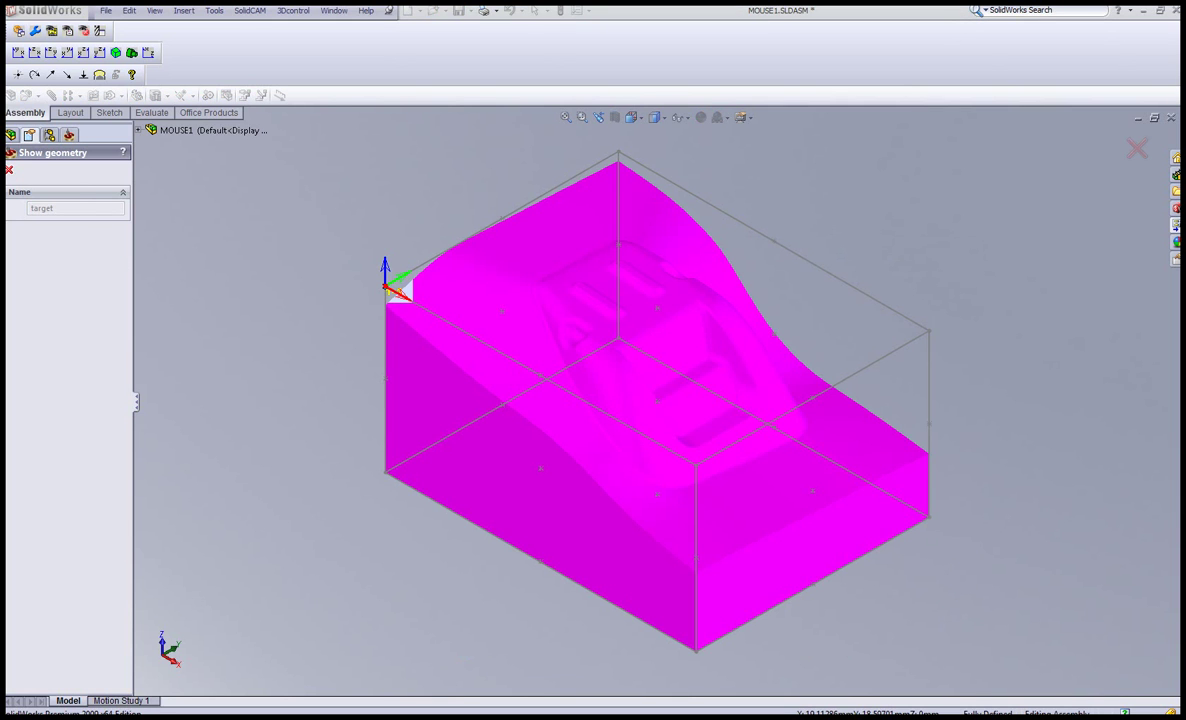
left_click(9, 169)
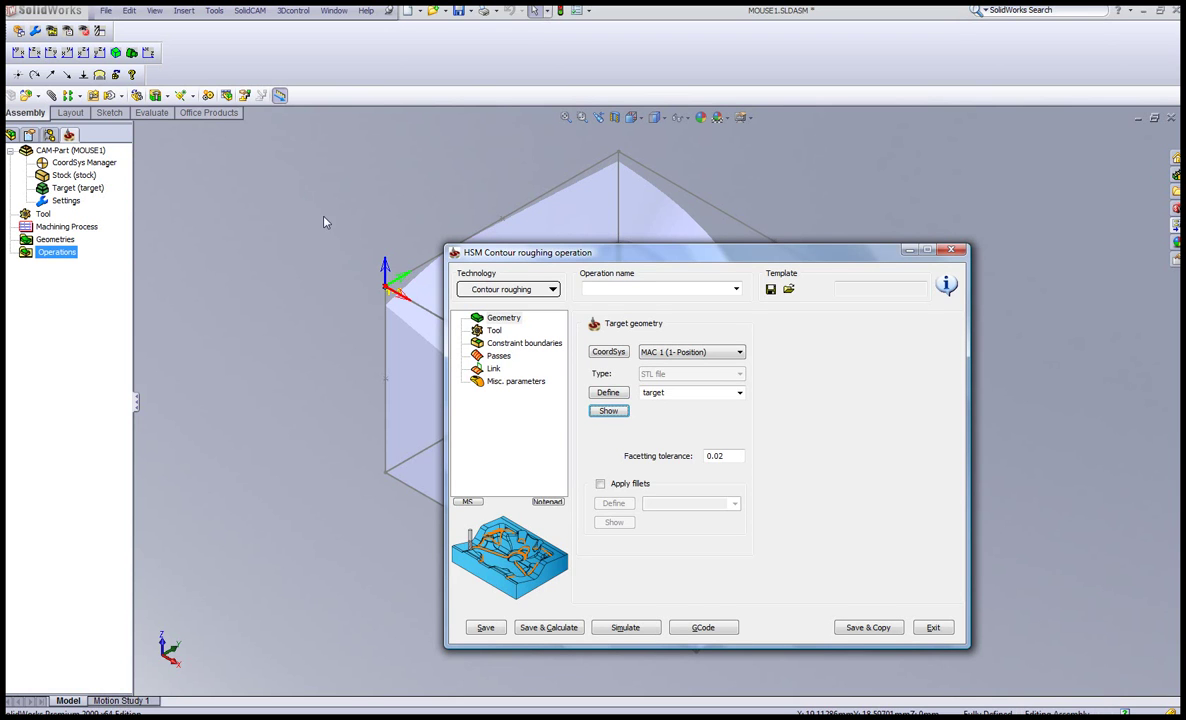
Add an end mill with a 10 mm diameter and select it as the contour roughing tool.
left_click(494, 330)
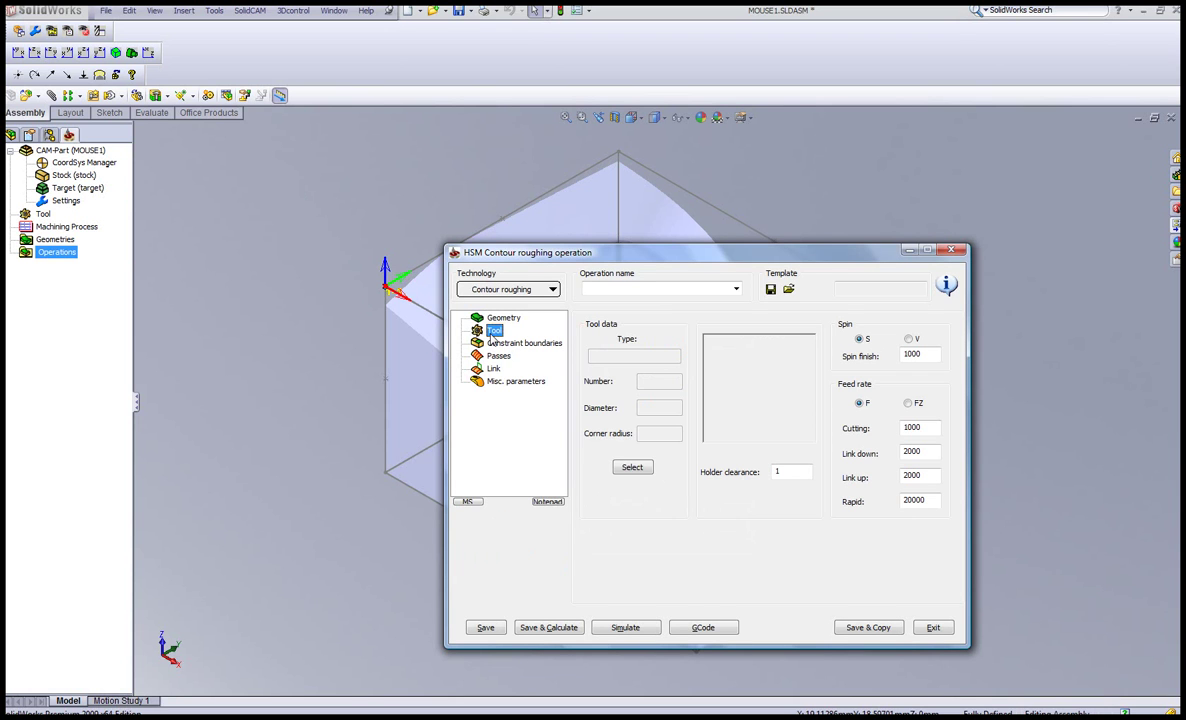
left_click(633, 467)
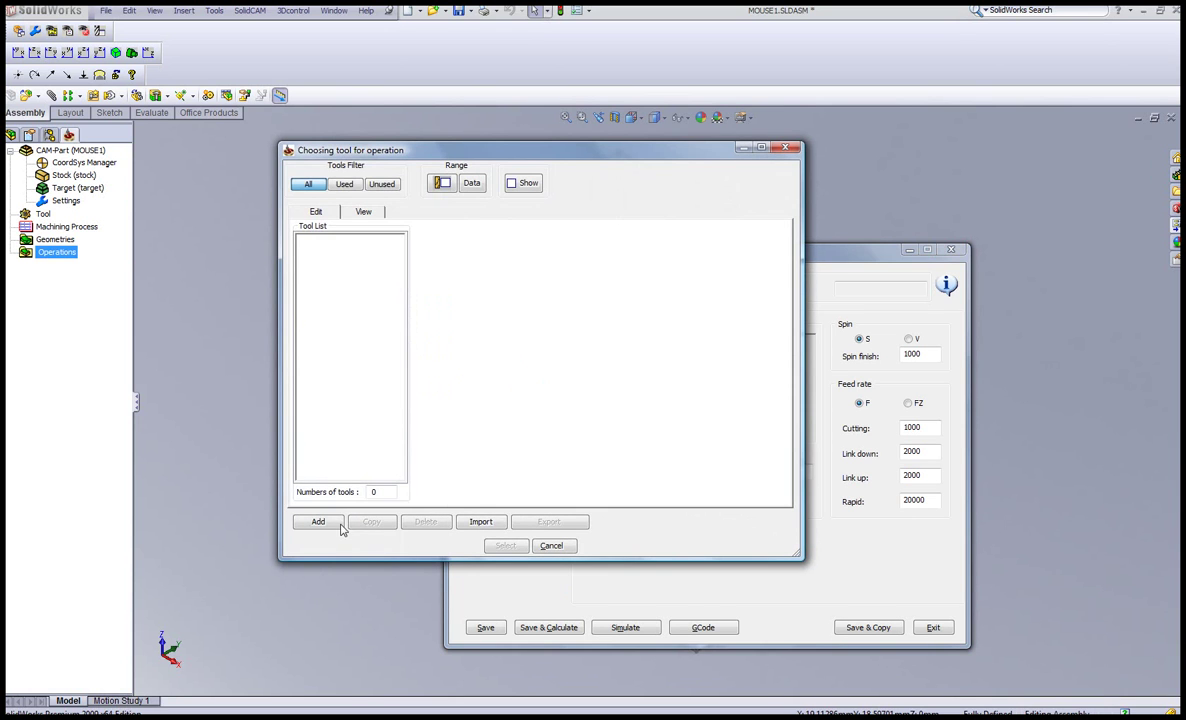
left_click(315, 522)
left_click(445, 280)
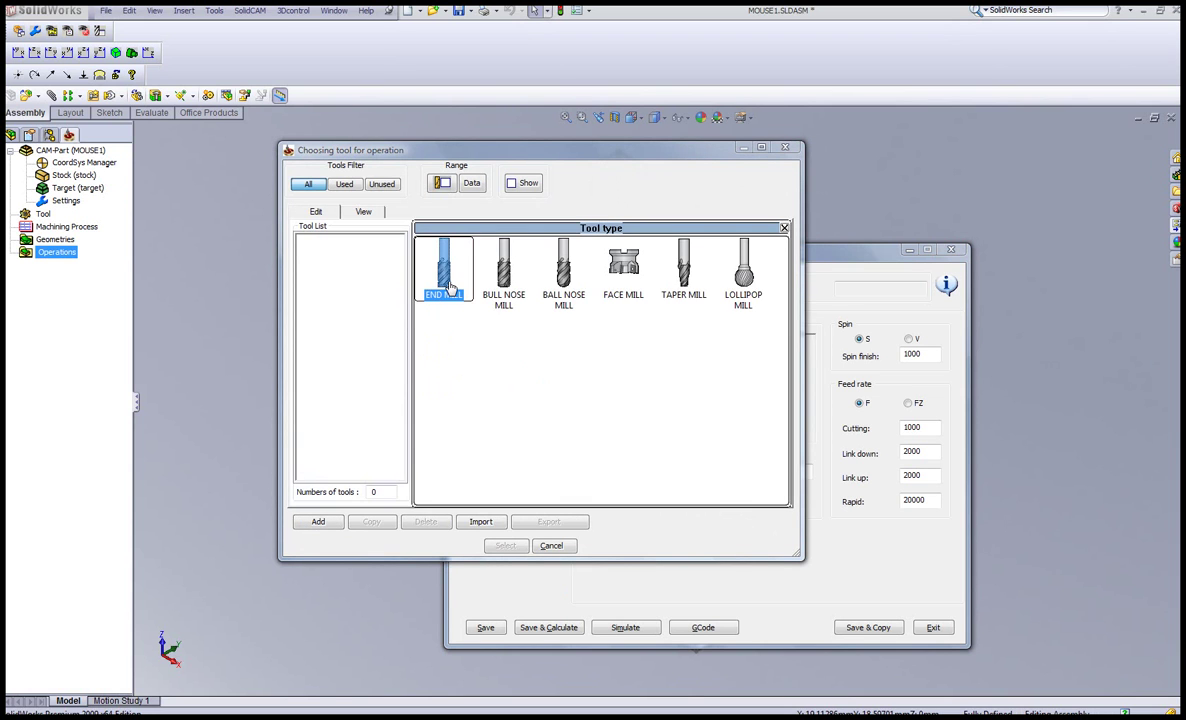
double_click(448, 285)
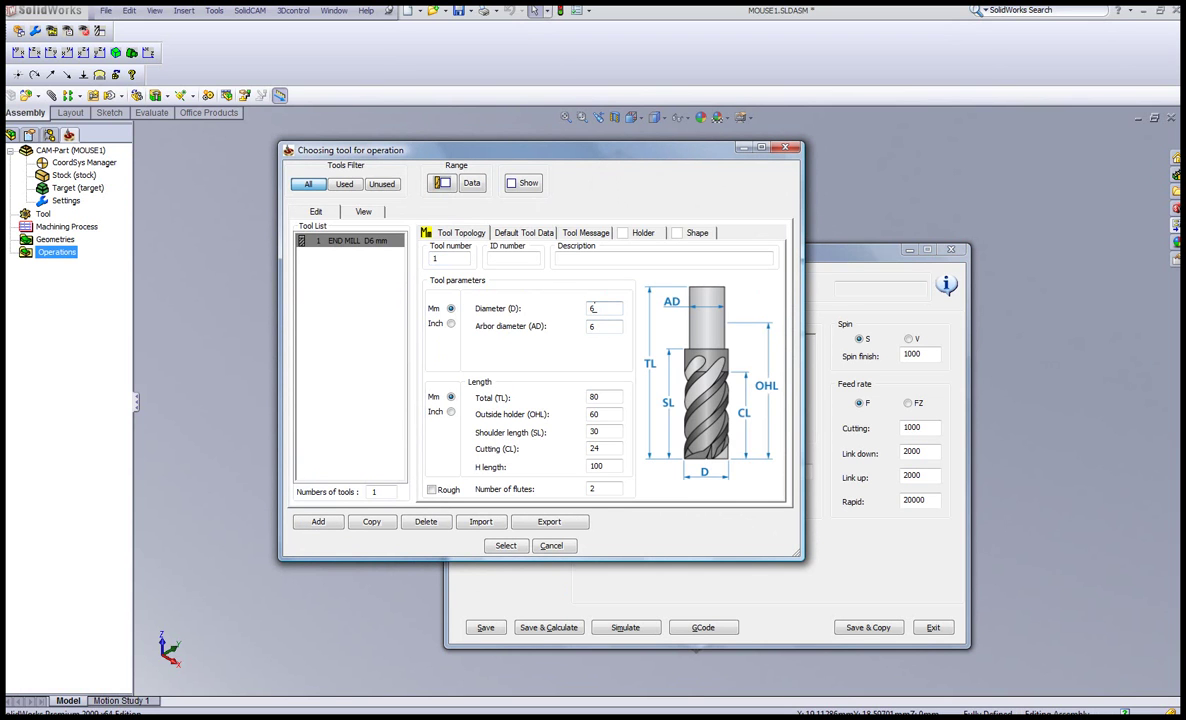
type("10")
left_click(506, 546)
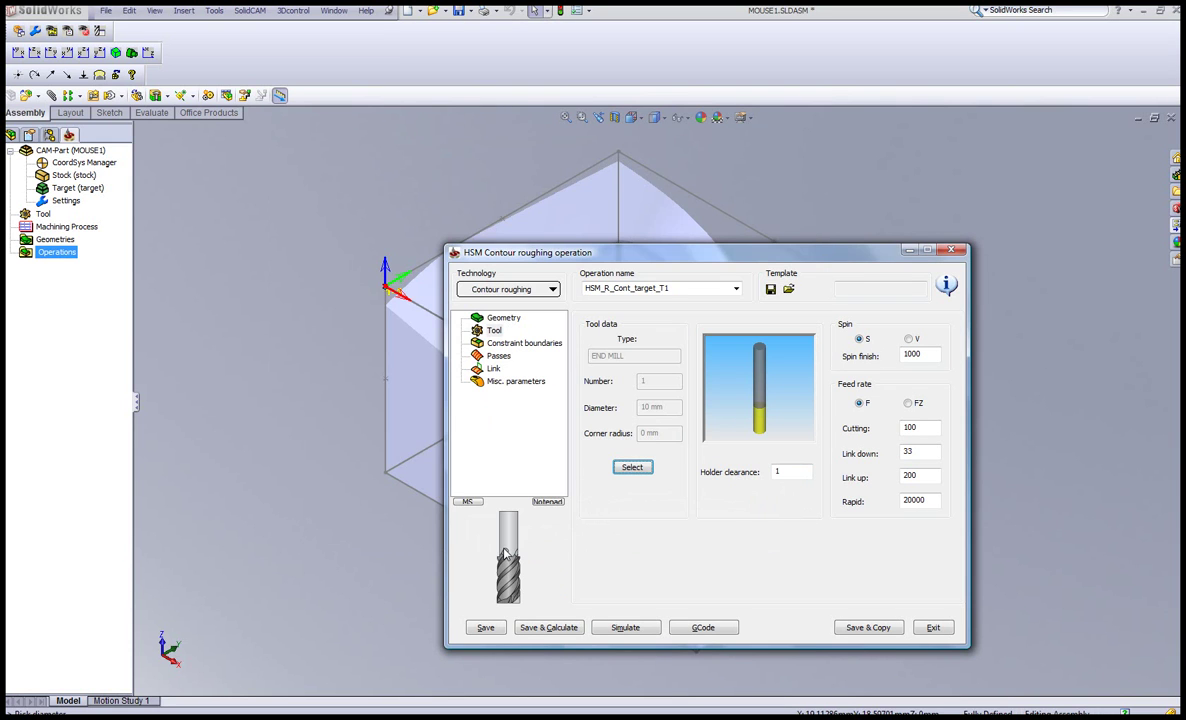
Set the contour roughing constraint boundary to Auto-created outer silhouette and preview the tool working area on the model.
left_click(506, 344)
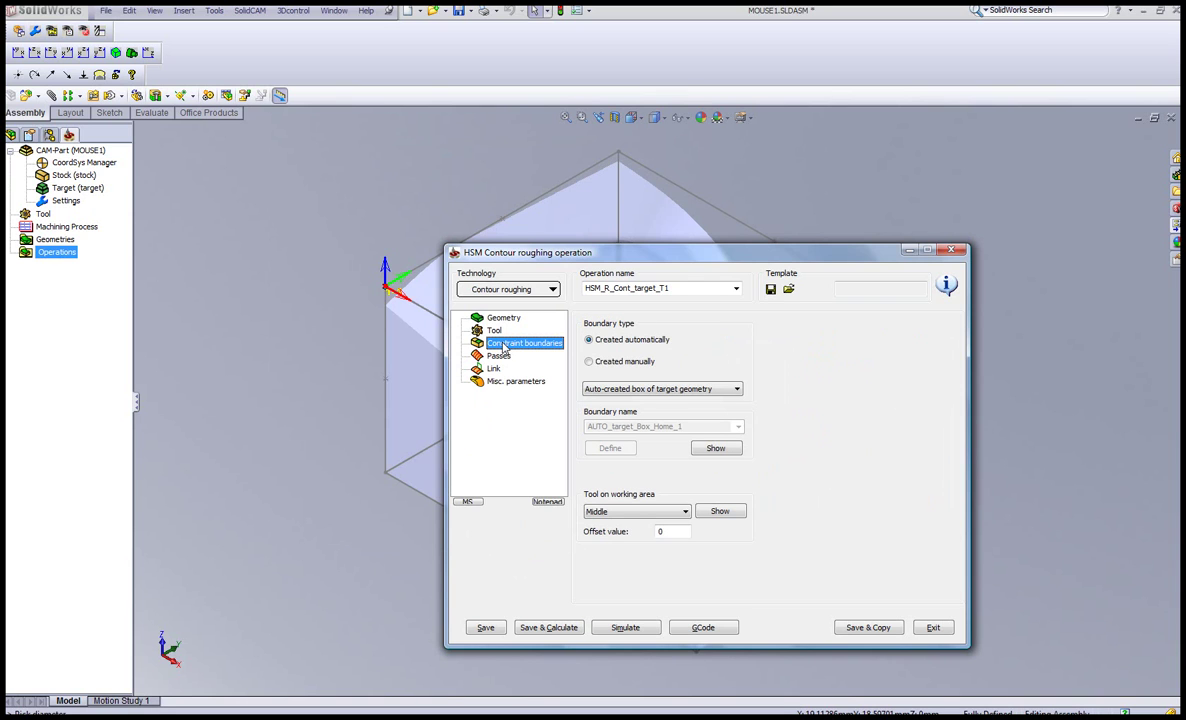
left_click(734, 390)
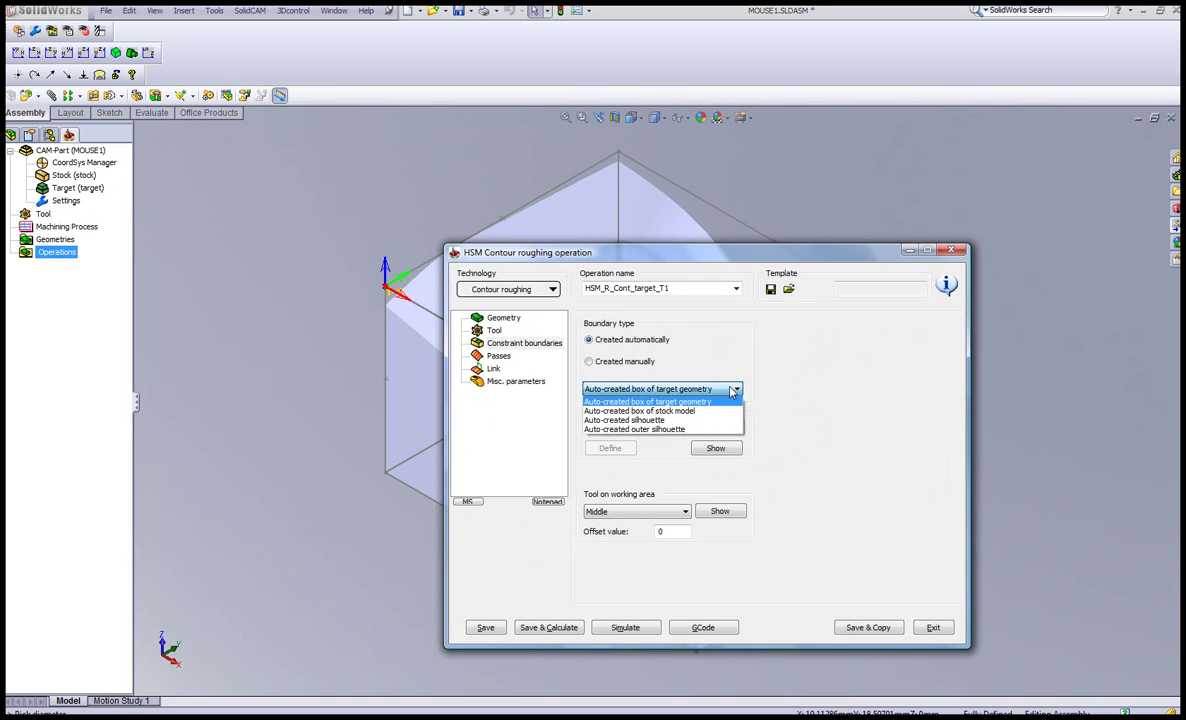
left_click(678, 431)
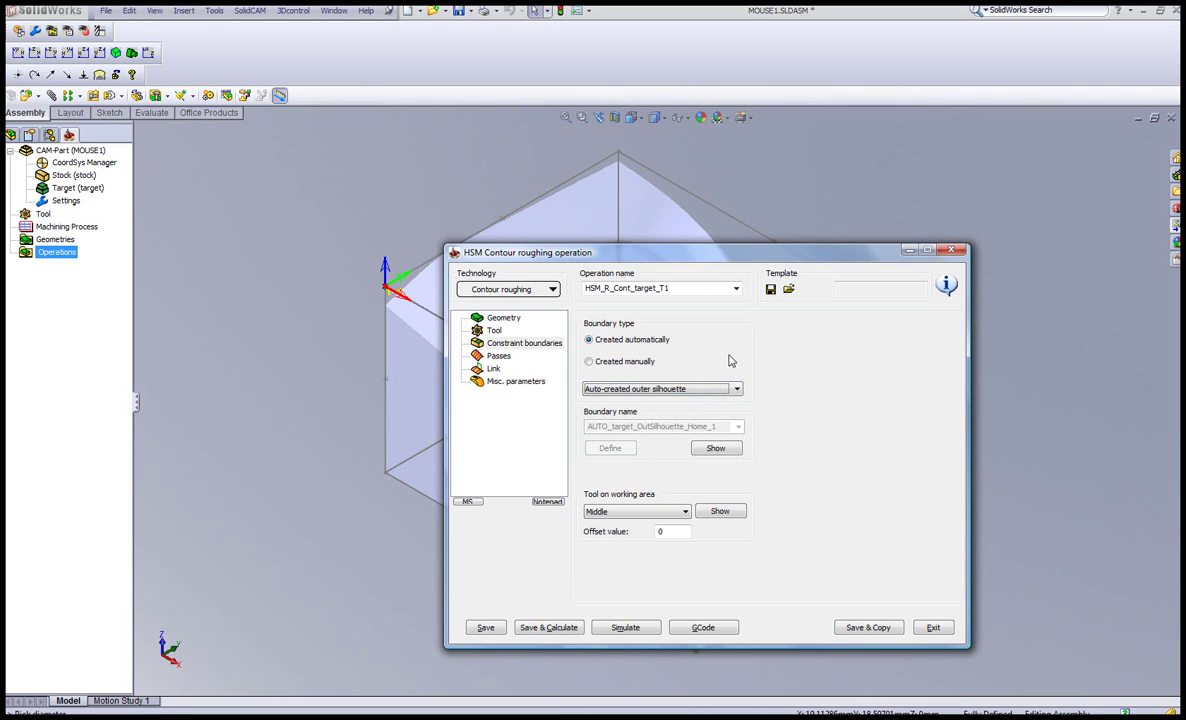
left_click(718, 512)
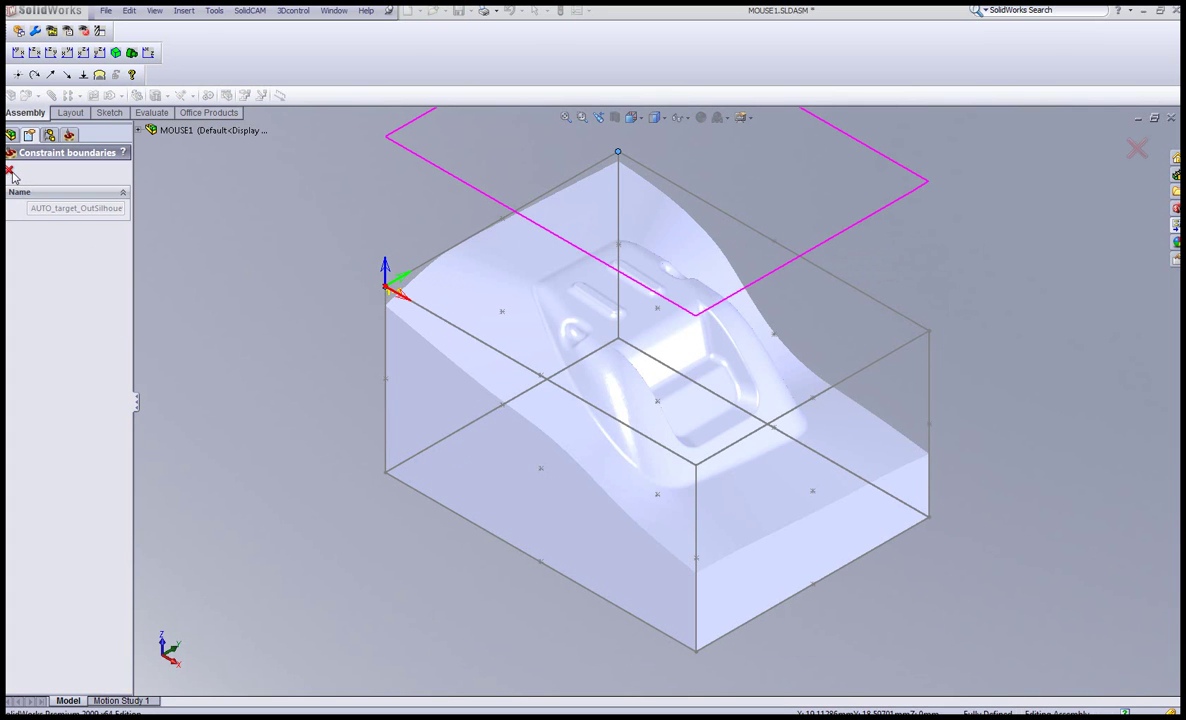
key("Escape")
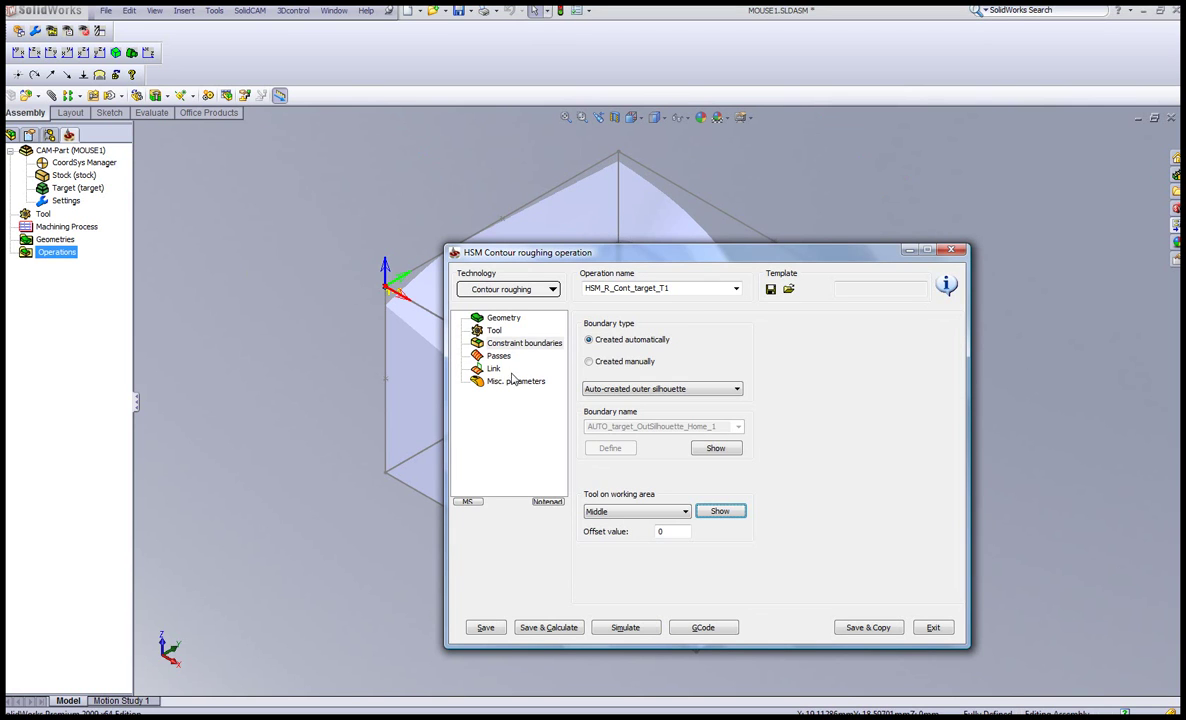
Set the roughing passes to thickness 0.5 and step down 2, enable Detect core areas, and save and calculate the operation.
left_click(498, 356)
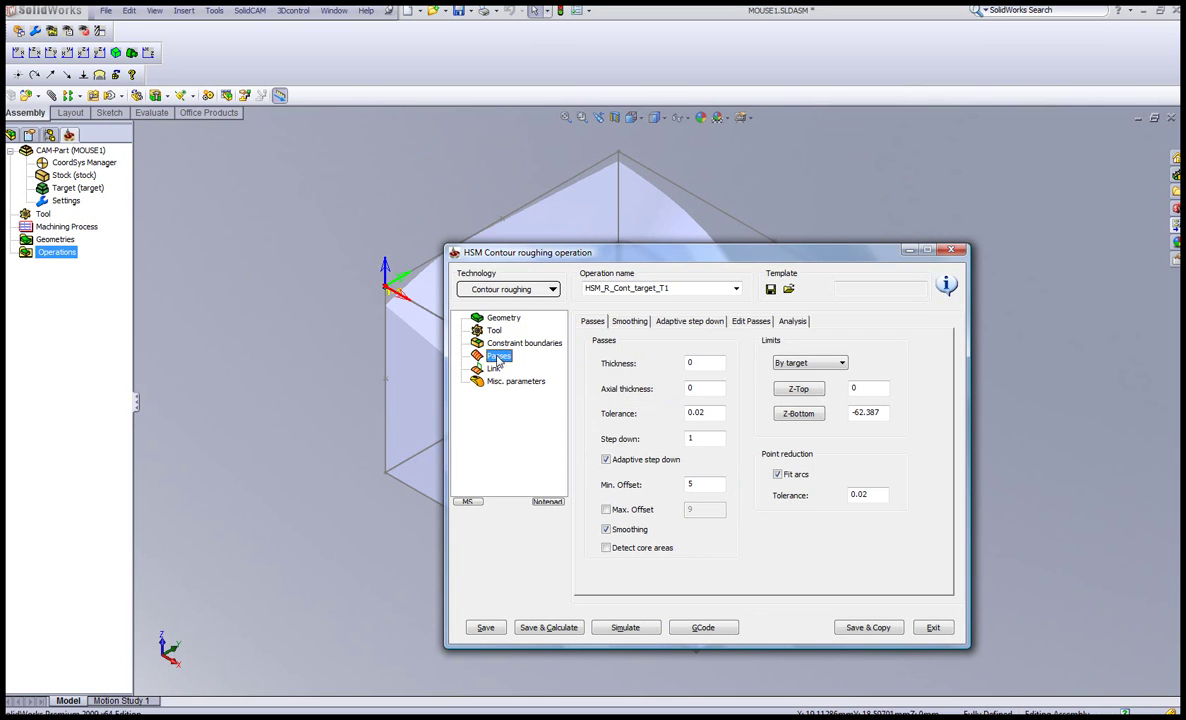
double_click(688, 361)
type(".5")
double_click(651, 441)
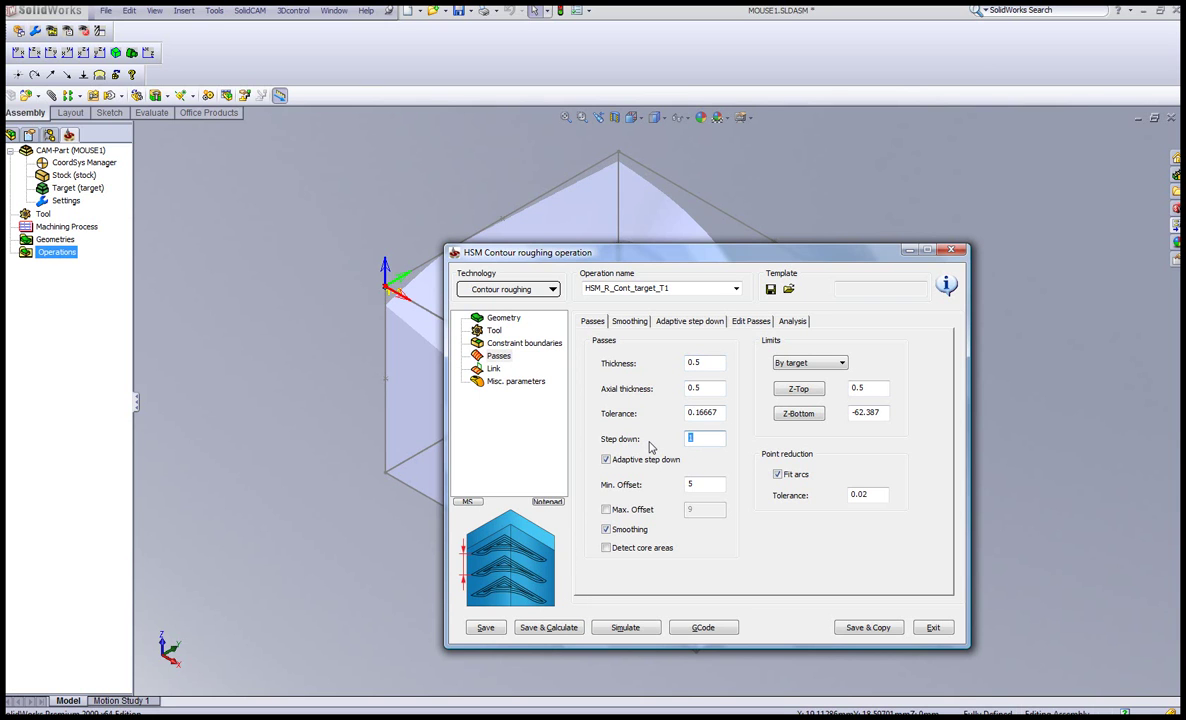
type("2")
left_click(607, 549)
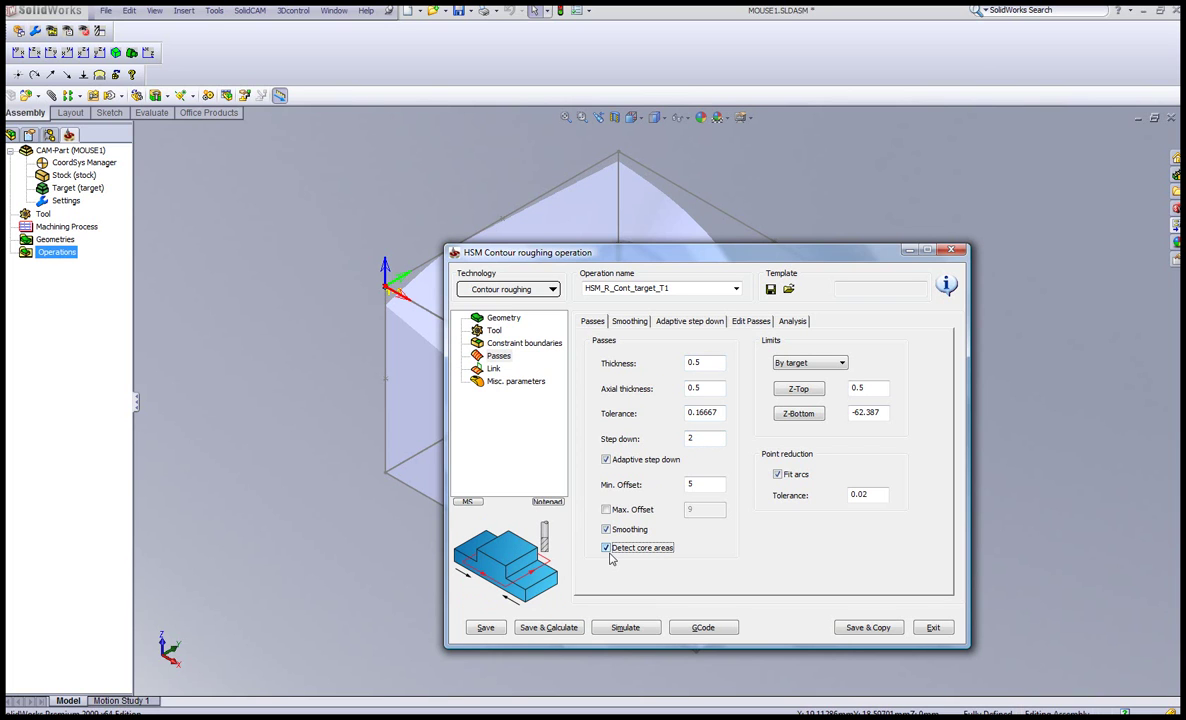
left_click(559, 628)
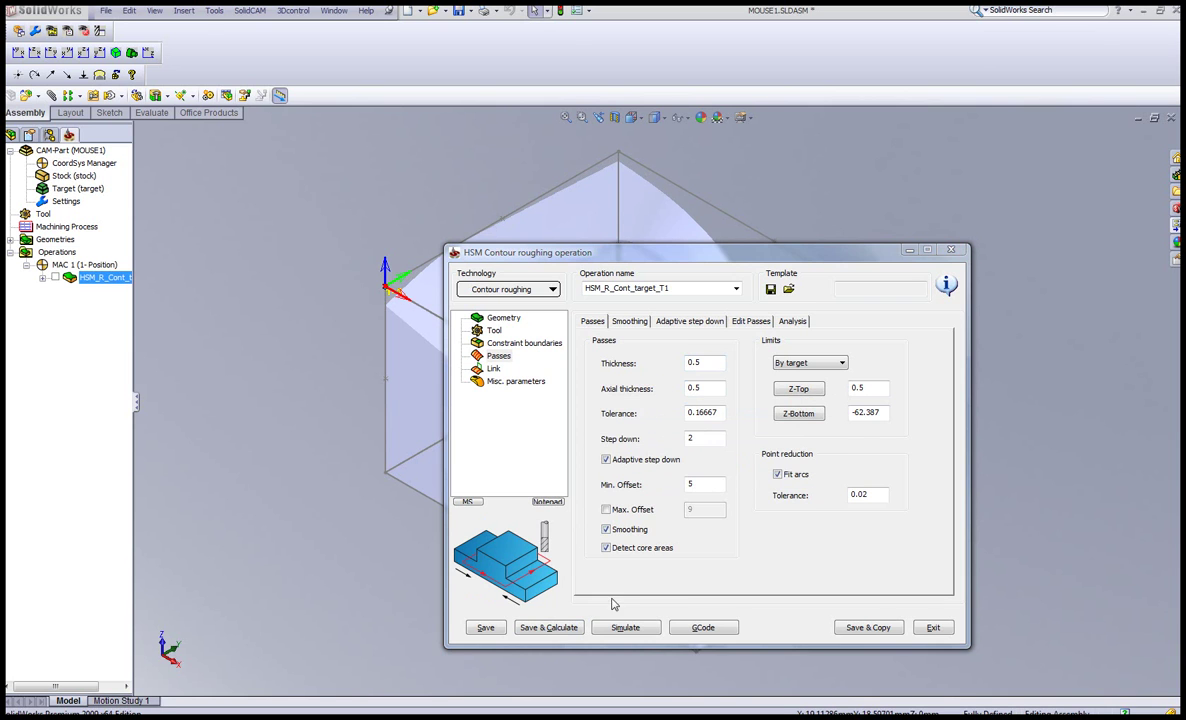
Run the SolidVerify simulation of the contour roughing toolpath, then exit the simulation and the operation.
key("Escape")
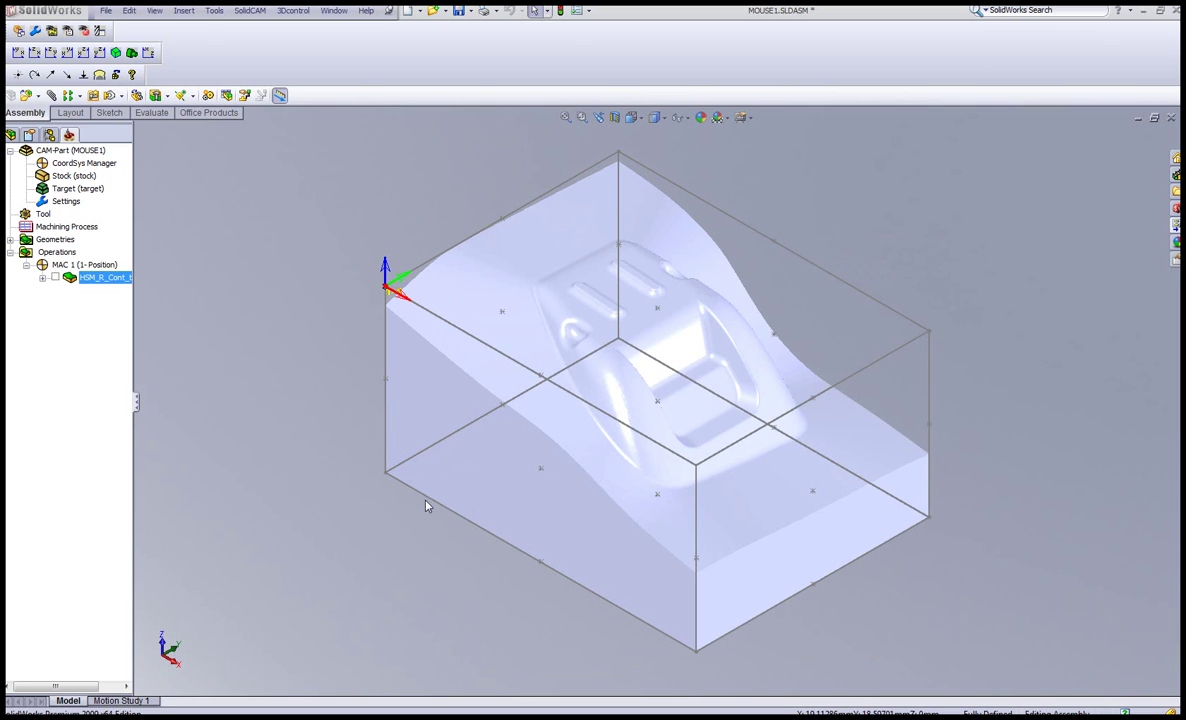
left_click(233, 162)
left_click(194, 344)
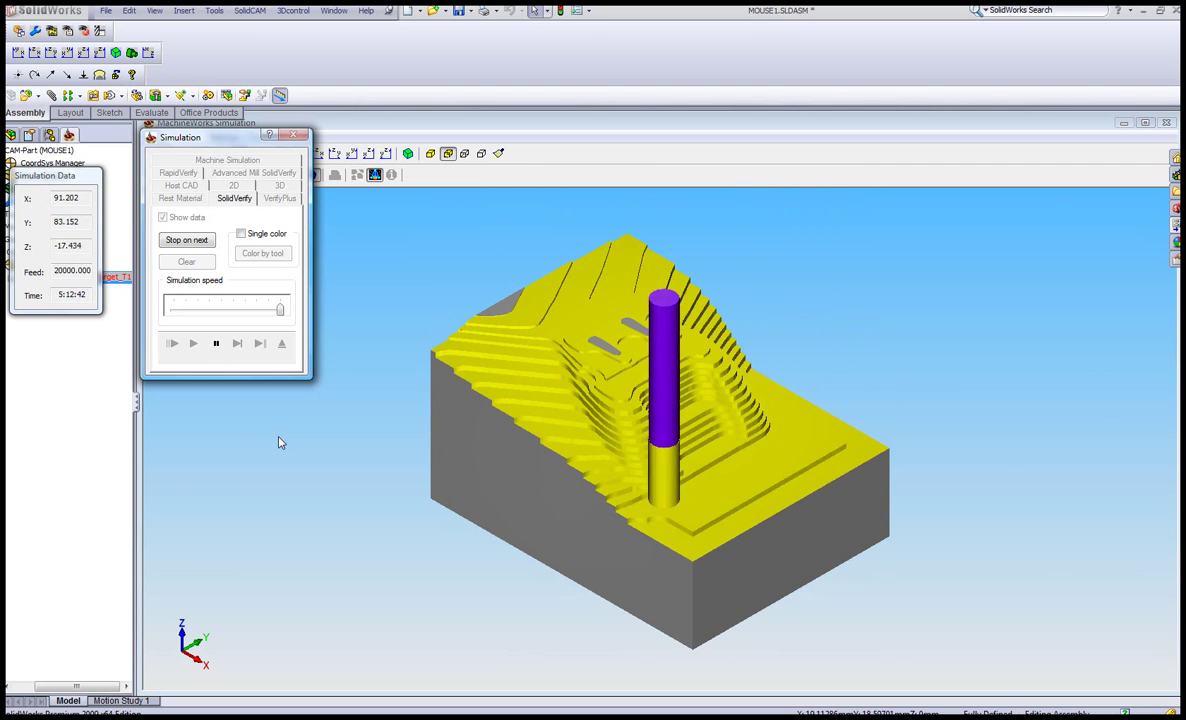
left_click(284, 344)
left_click(933, 628)
Add a second HSM operation using the 3D Constant step over technology on the target geometry.
right_click(24, 252)
mouse_move(62, 264)
left_click(268, 537)
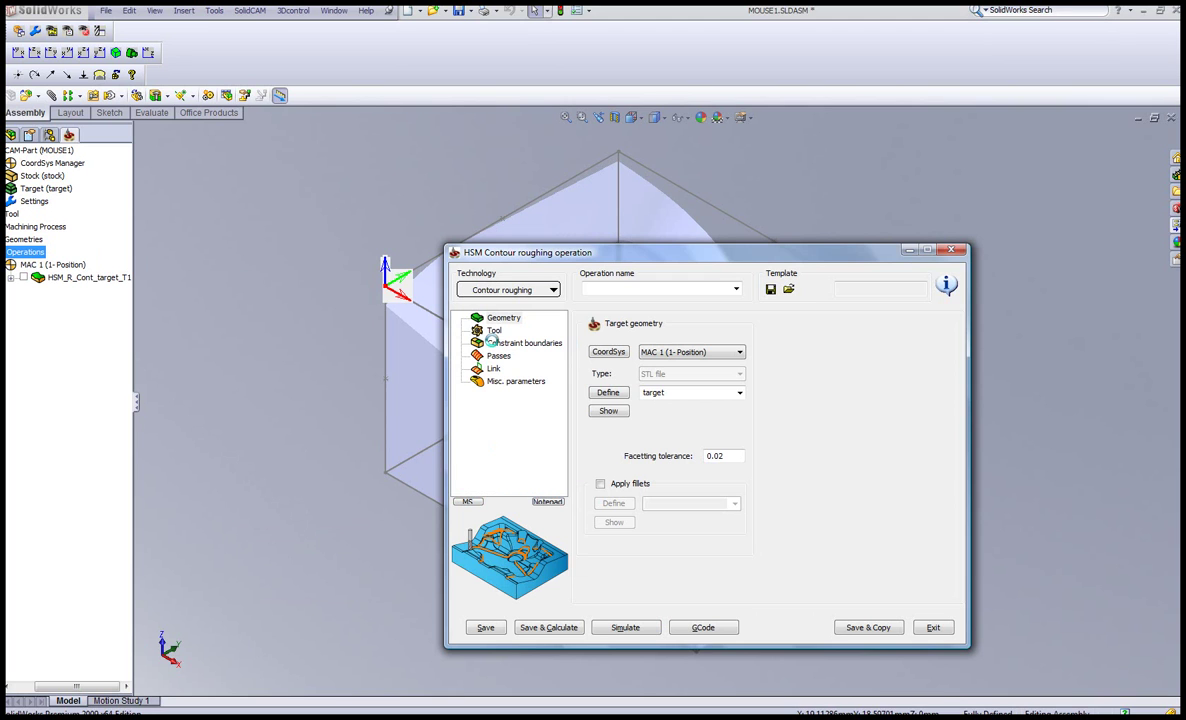
Add a ball nose mill with a 3 mm diameter and select it as the constant step over tool.
left_click(494, 331)
left_click(316, 520)
left_click(440, 292)
double_click(440, 292)
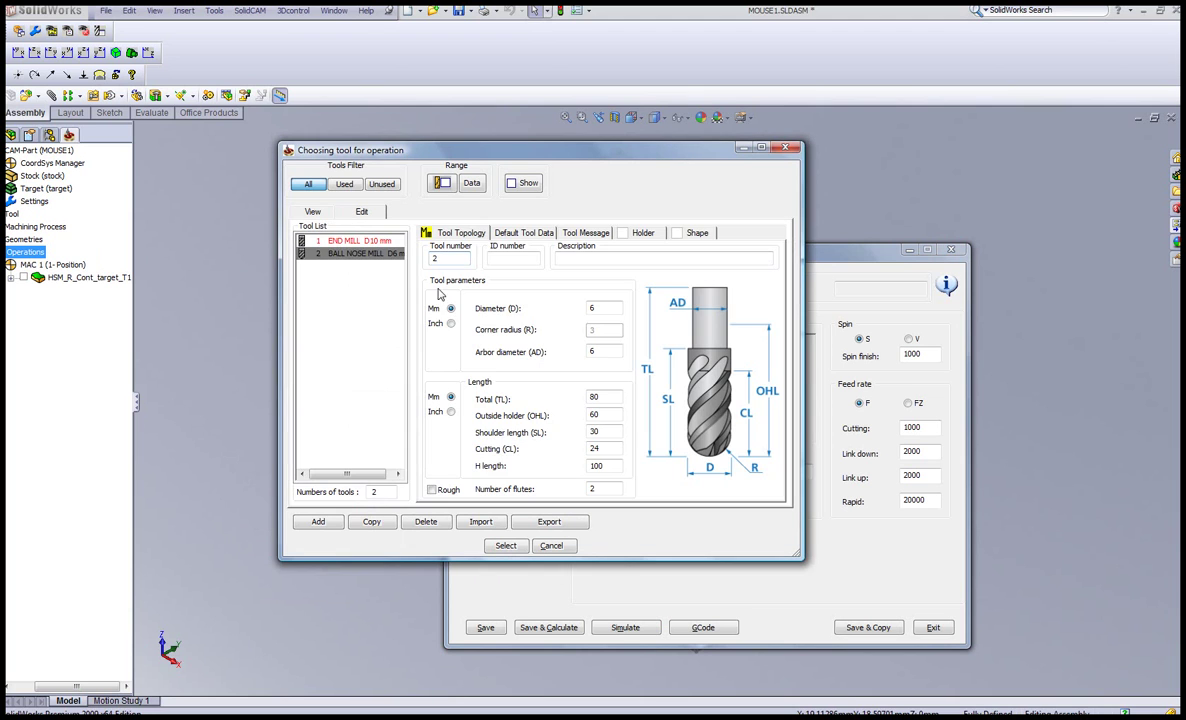
double_click(605, 309)
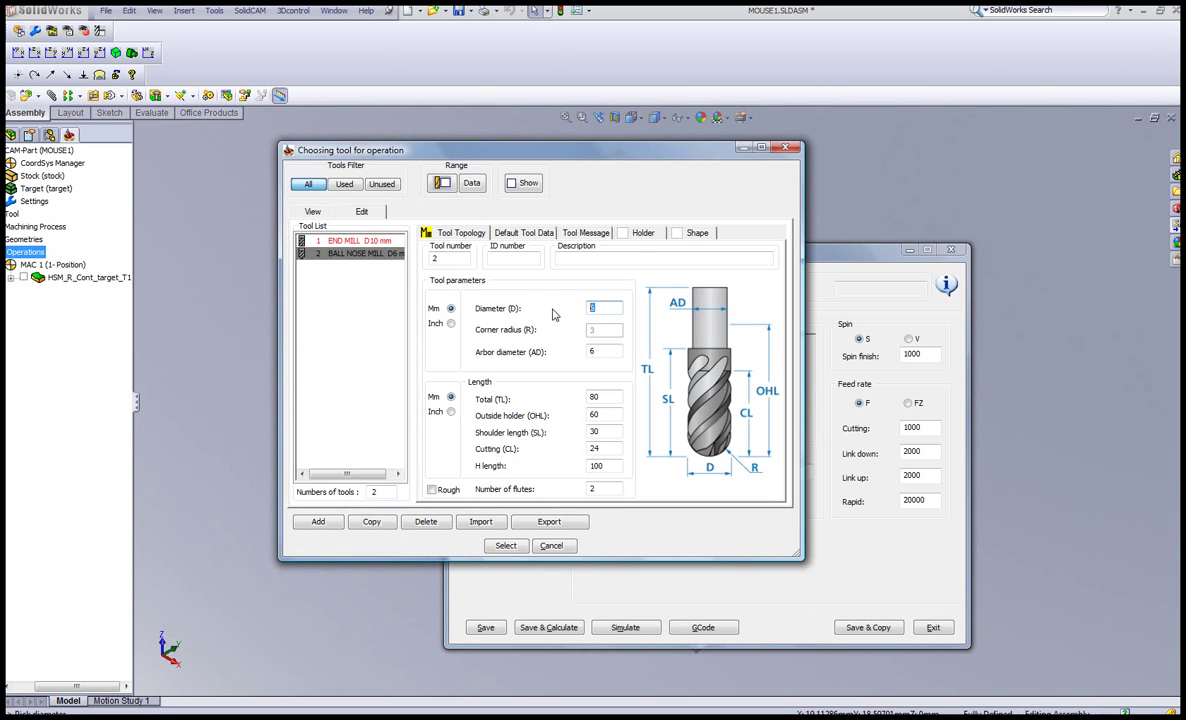
left_click(505, 546)
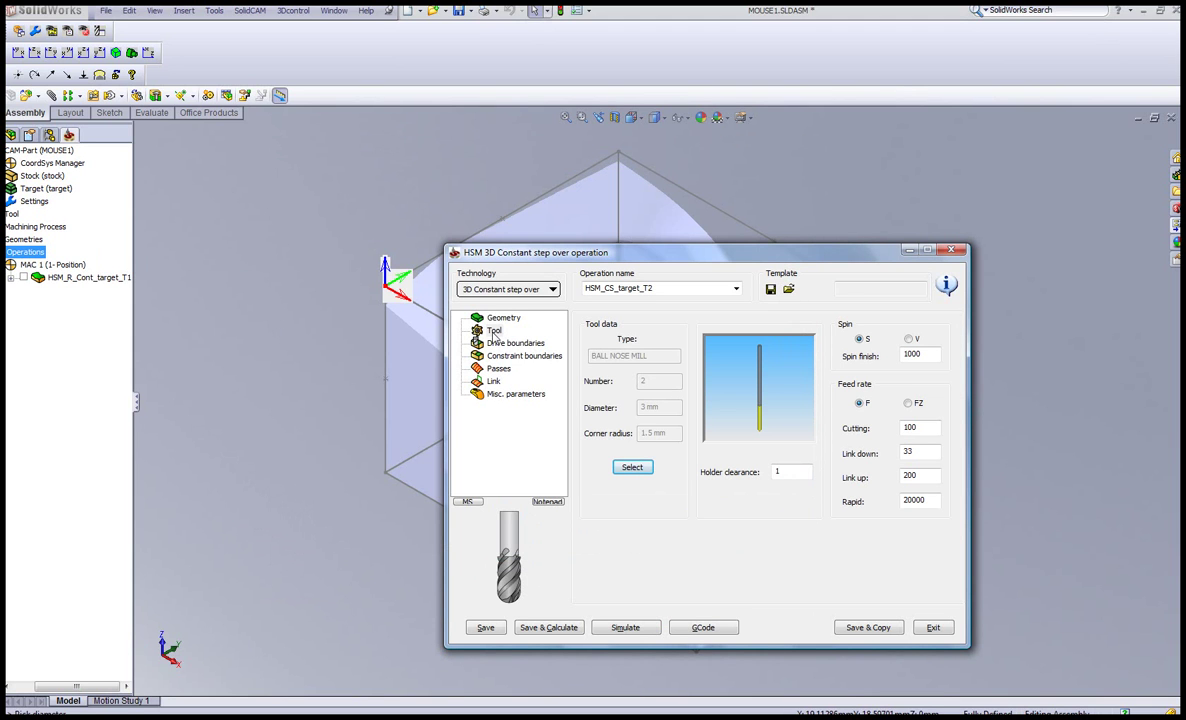
Review the drive boundaries and set the constraint boundary to Auto-created outer silhouette.
left_click(505, 343)
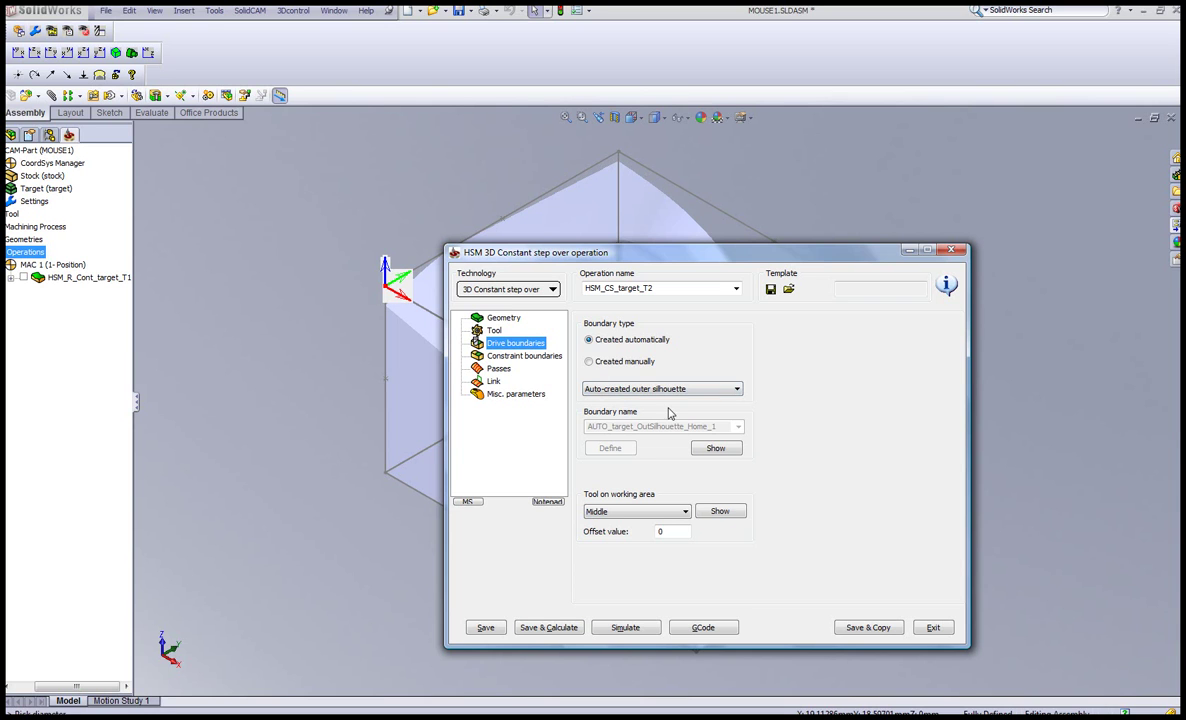
left_click(508, 357)
left_click(619, 390)
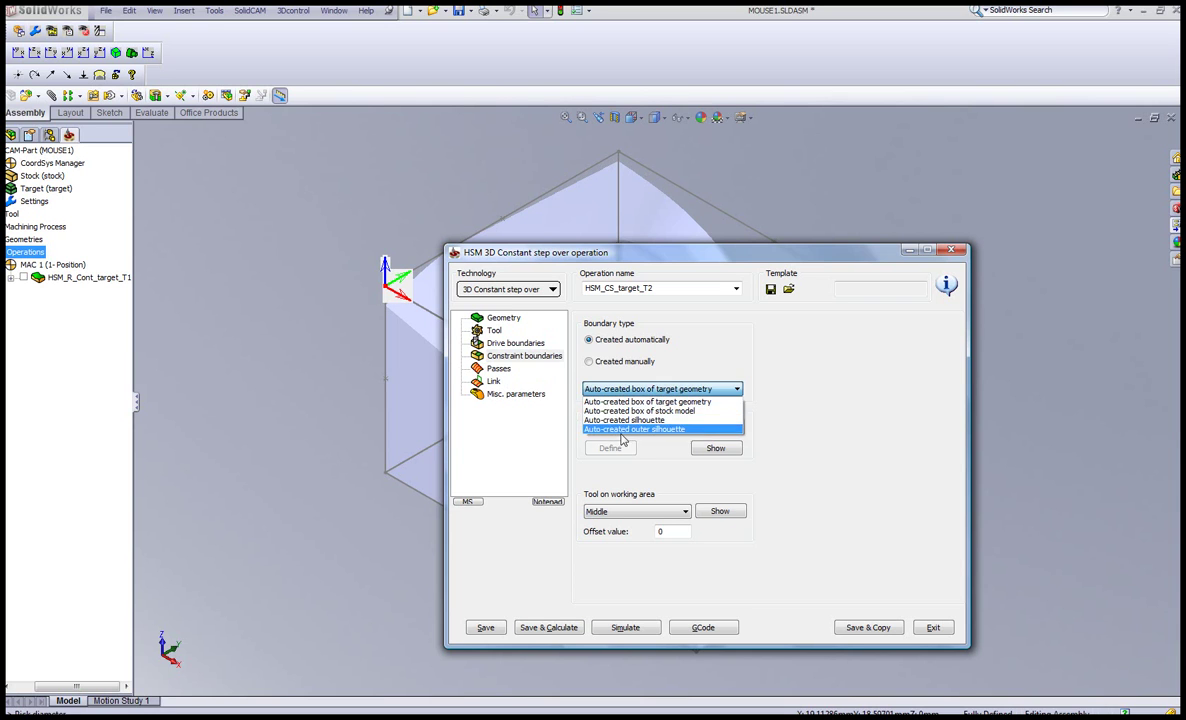
left_click(622, 429)
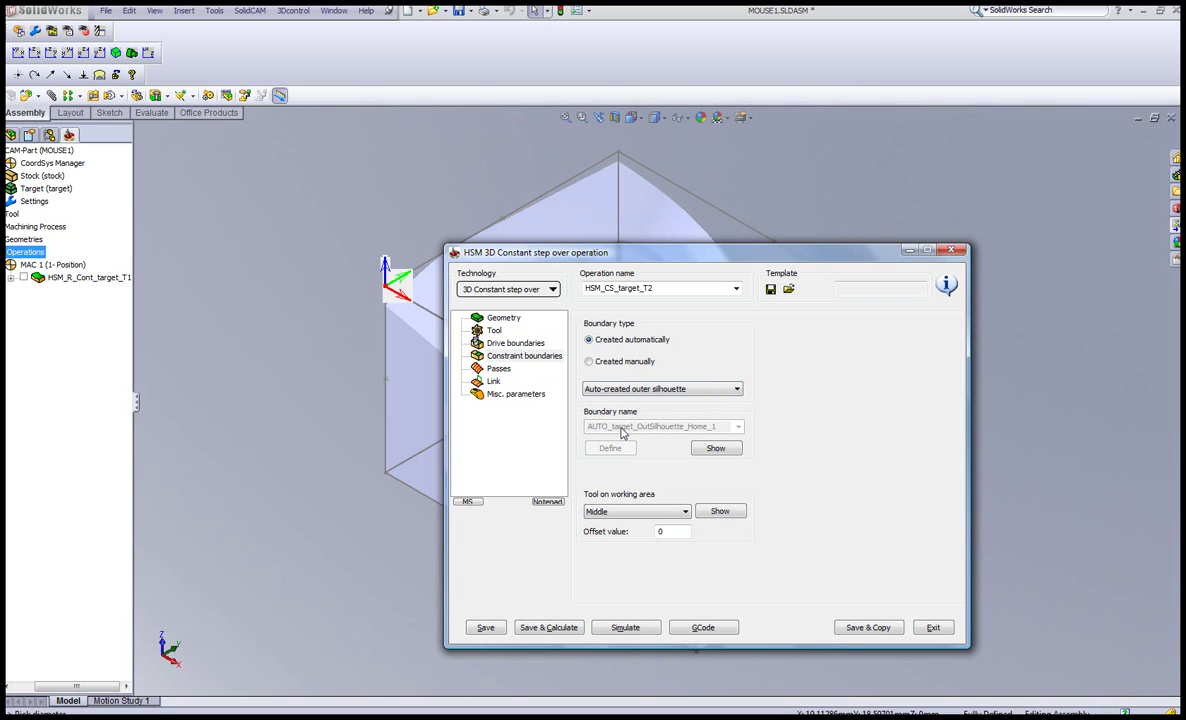
Set the vertical step over of the constant step over passes to 2, and save and calculate the operation.
left_click(482, 368)
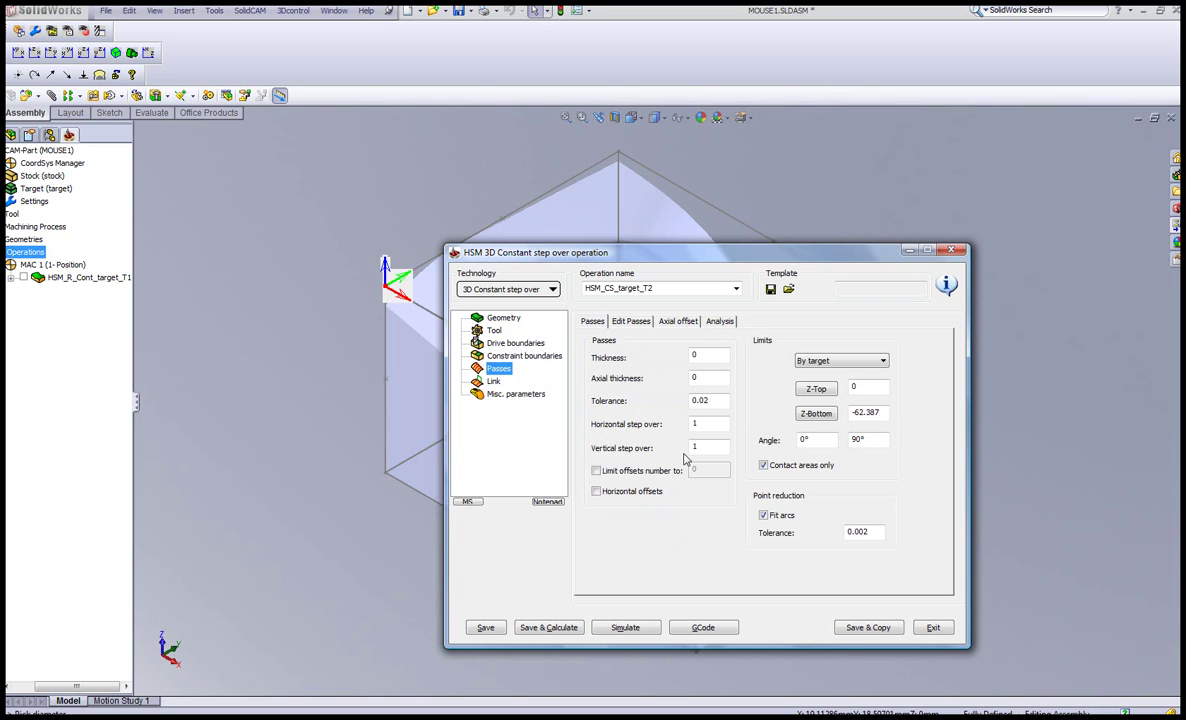
double_click(710, 431)
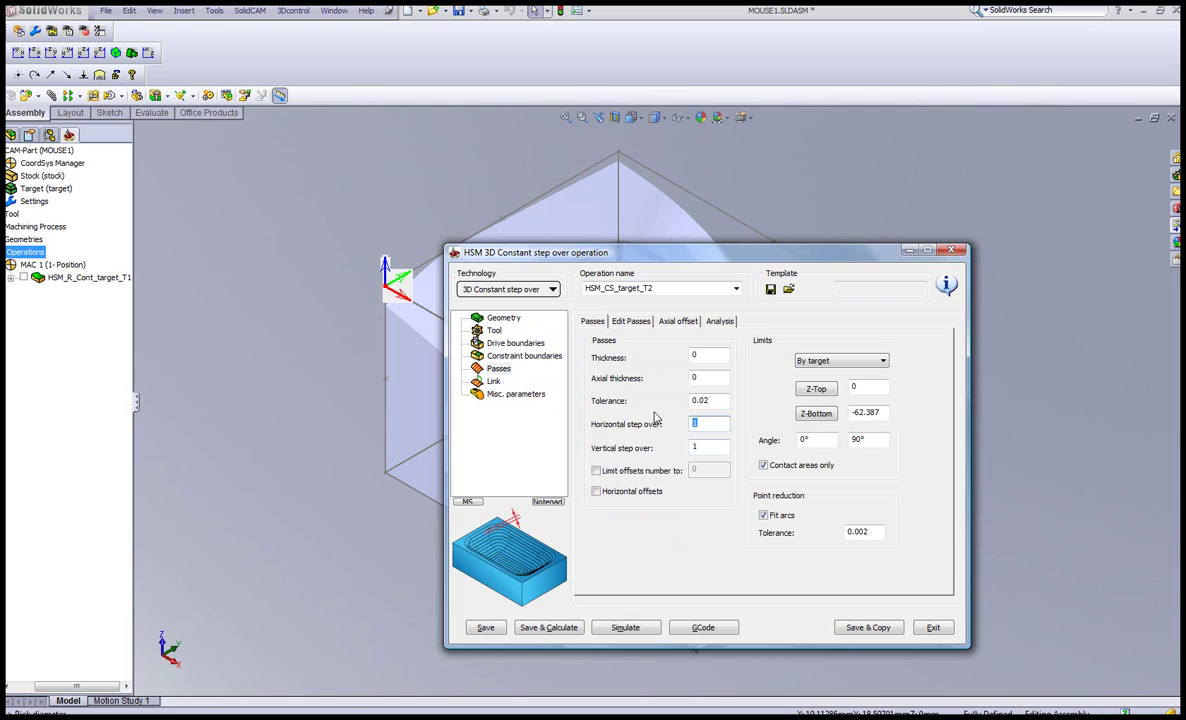
double_click(700, 447)
type("2")
left_click(560, 628)
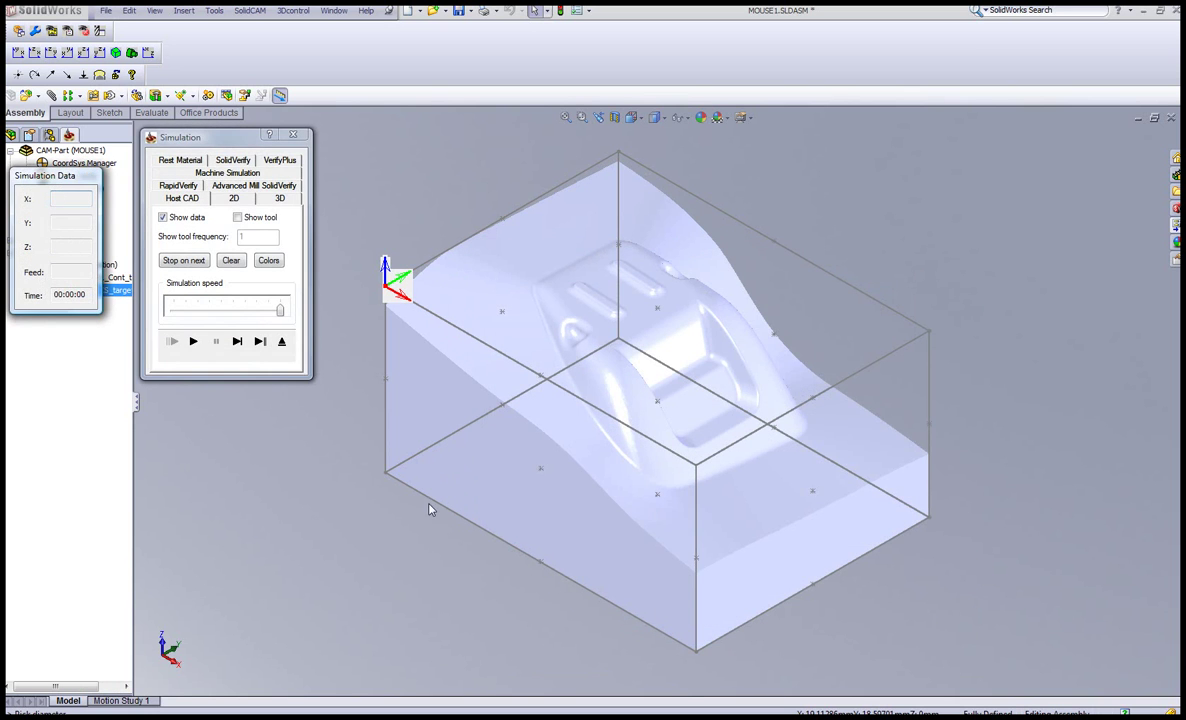
Run the SolidVerify simulation of the 3D constant step over toolpath, then exit the simulation and the operation.
left_click(233, 160)
left_click(191, 342)
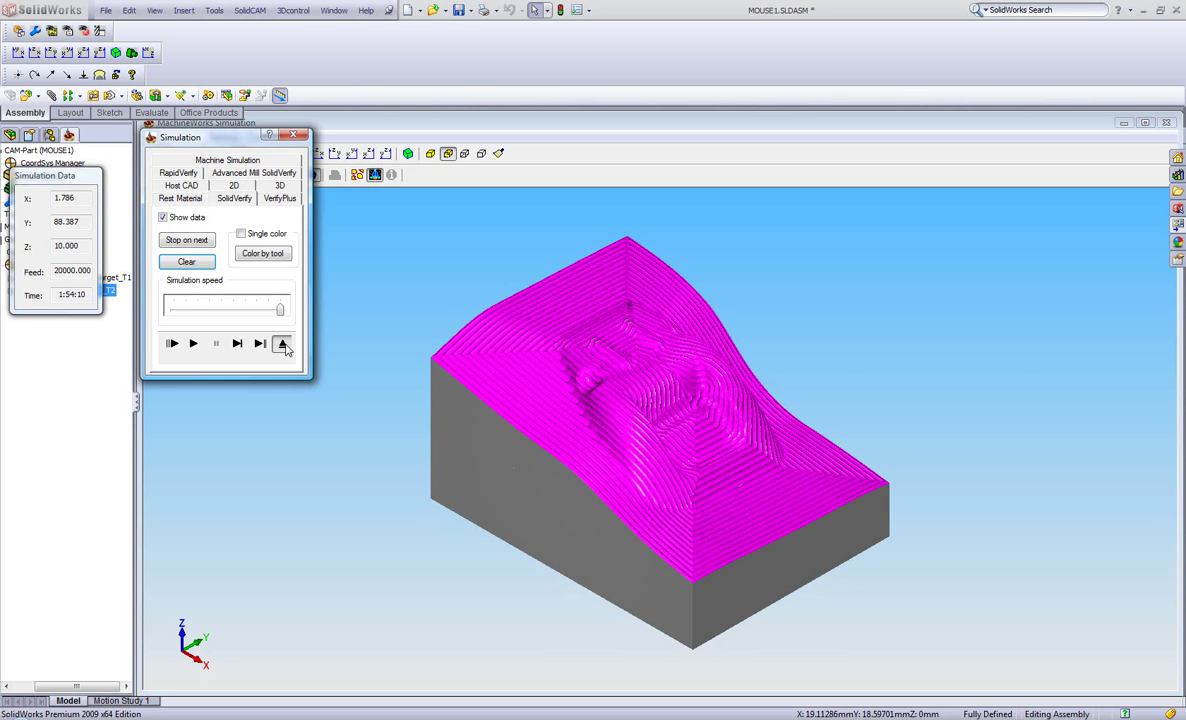
left_click(282, 344)
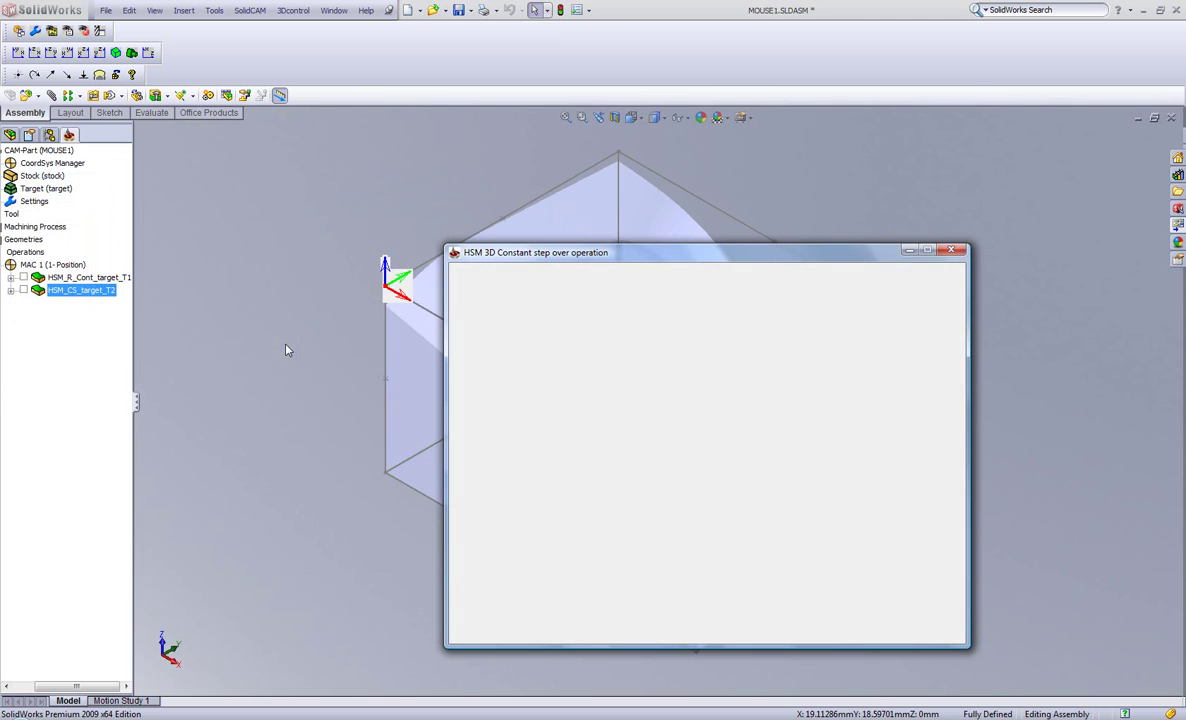
left_click(938, 628)
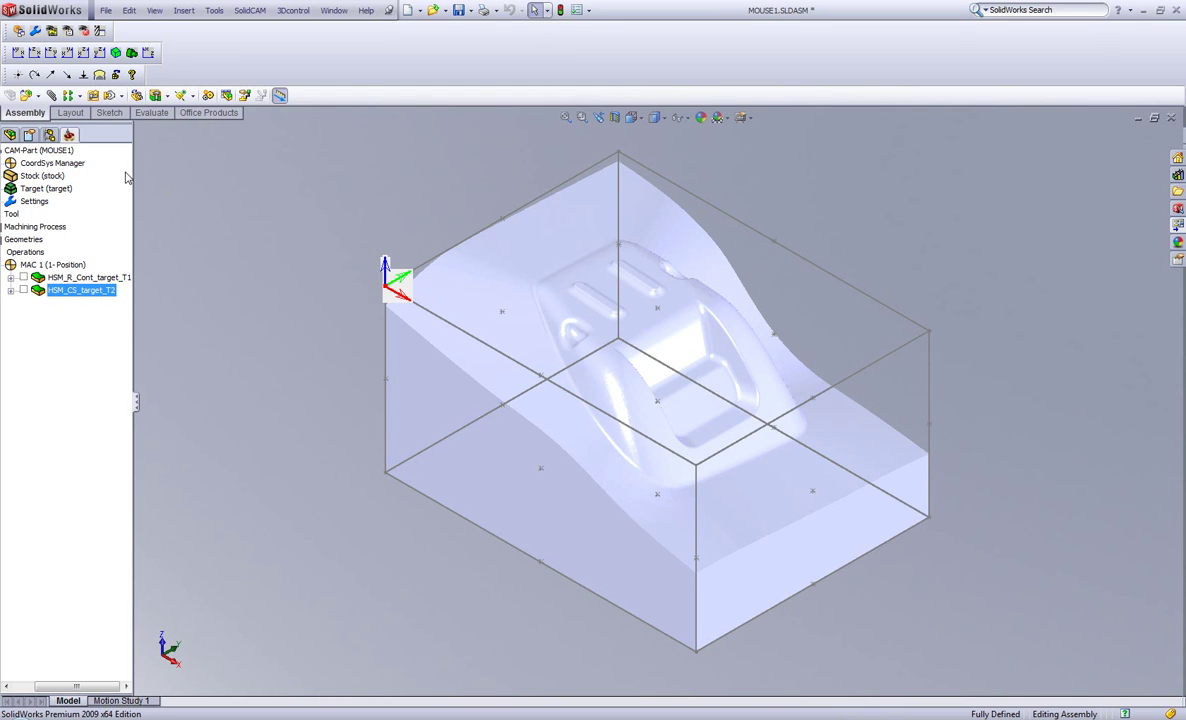
Change the CAM-Part's model reference from Mouse.STL to the modified mouse STL file and accept the replacement.
right_click(58, 155)
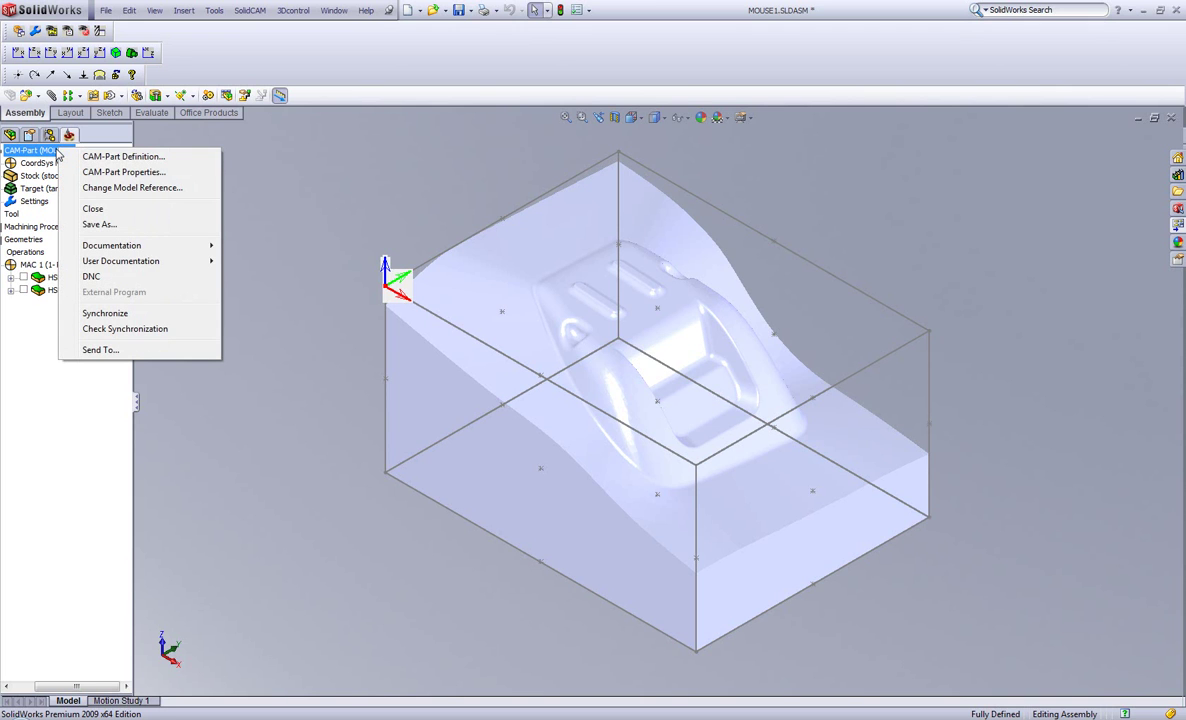
left_click(117, 189)
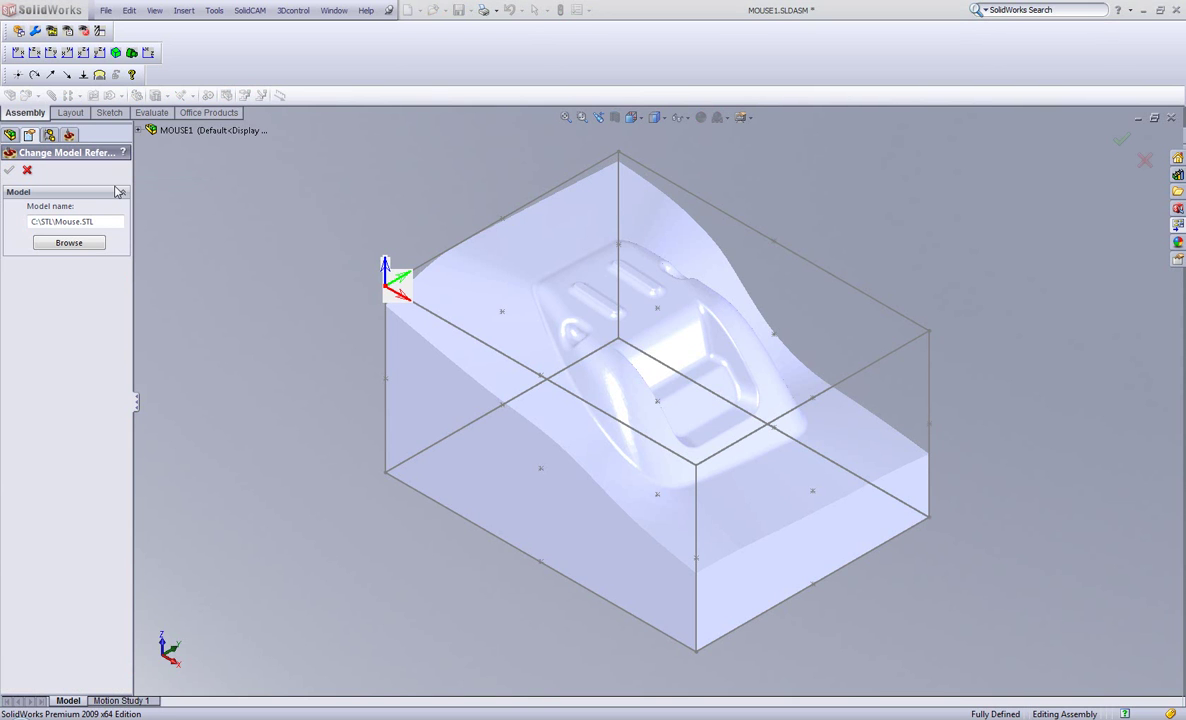
left_click(69, 243)
left_click(405, 366)
left_click(668, 470)
left_click(13, 173)
left_click(86, 55)
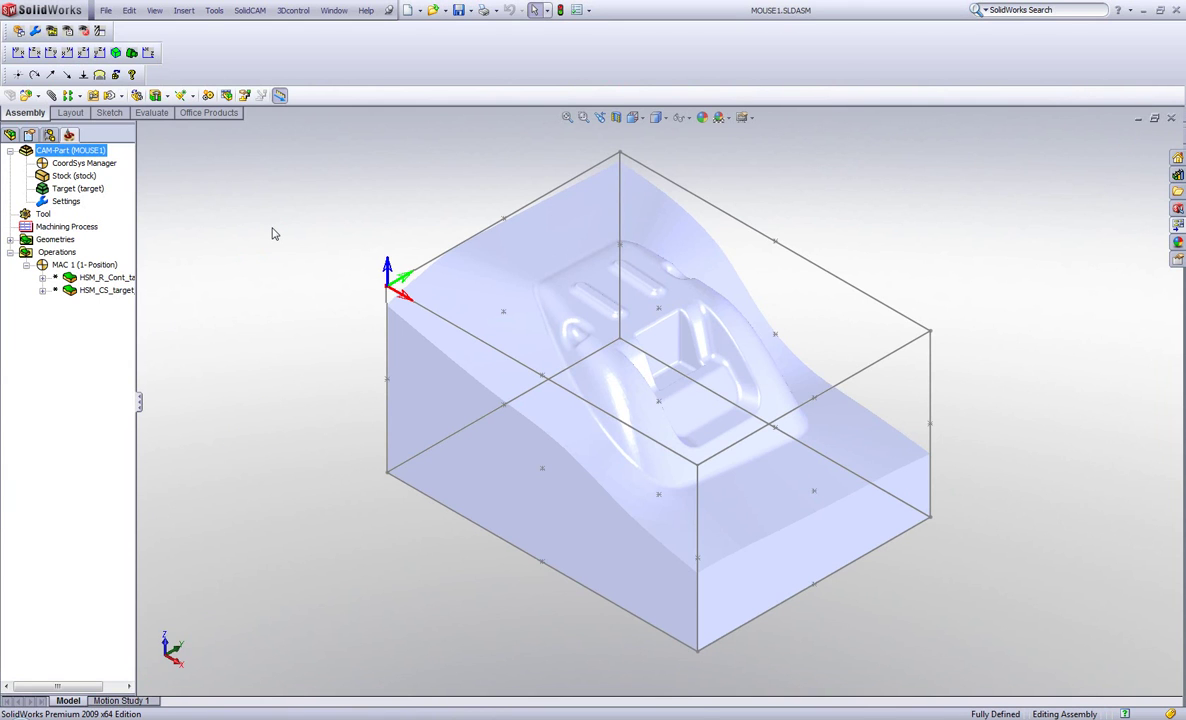
Calculate all operations on the replaced model and simulate the 3D constant step over operation.
right_click(60, 254)
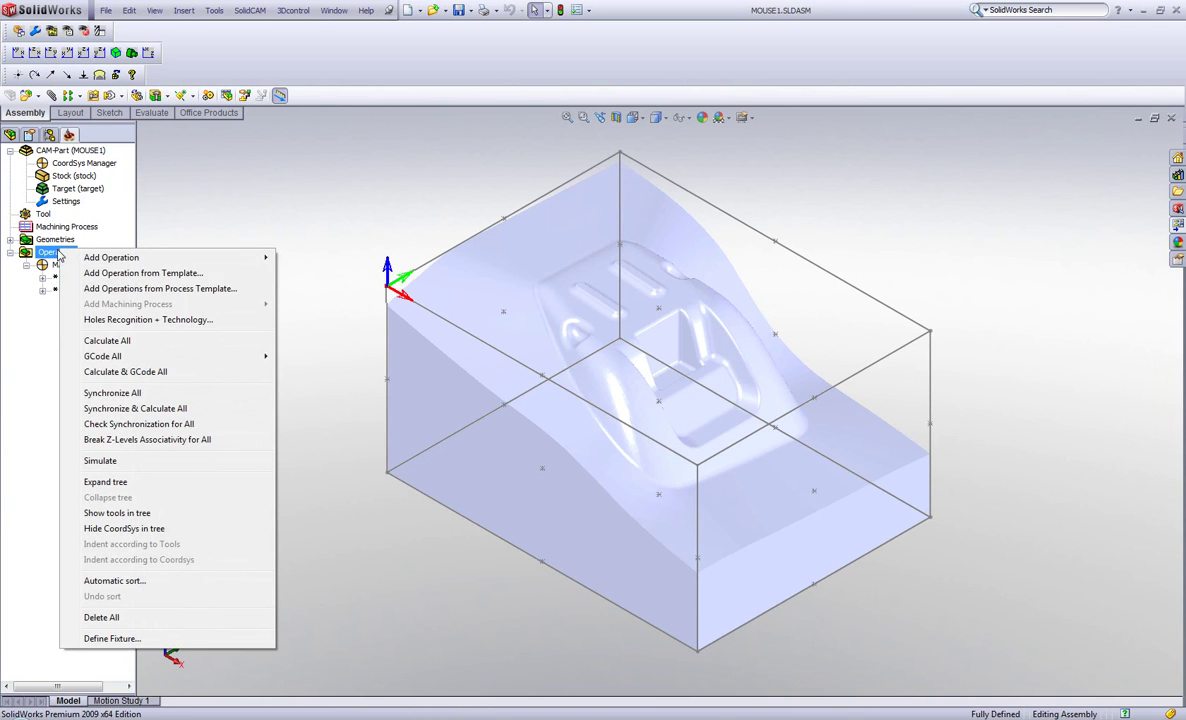
left_click(135, 340)
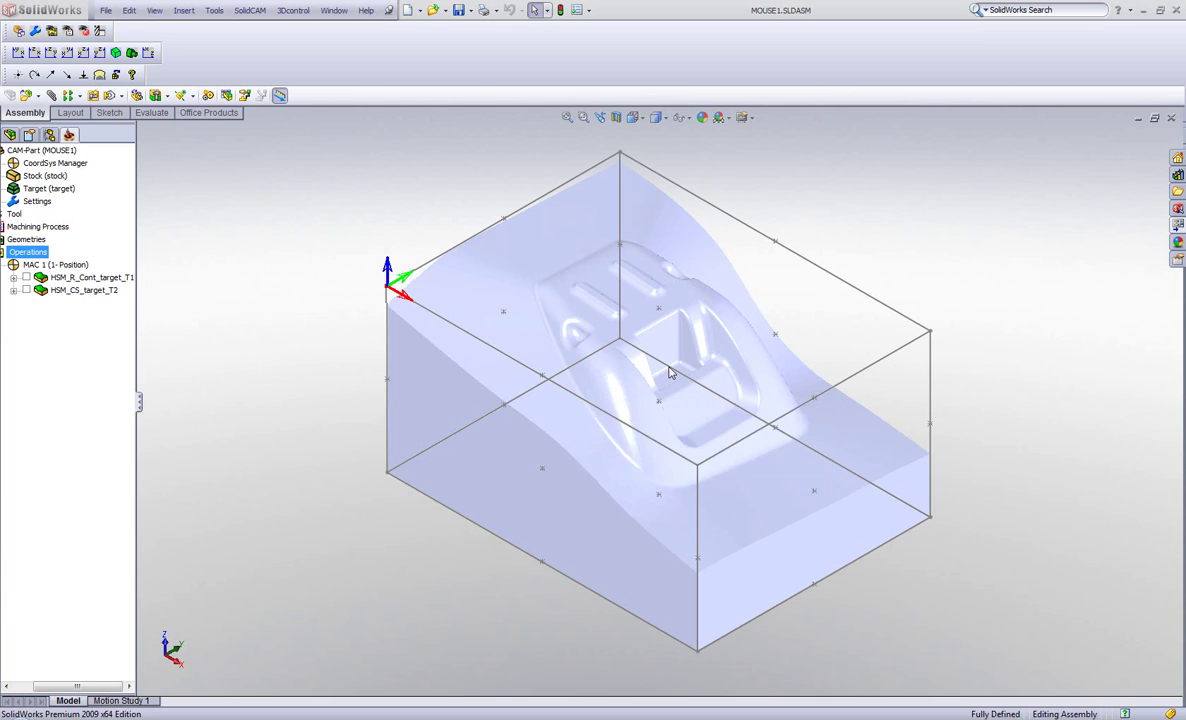
right_click(52, 290)
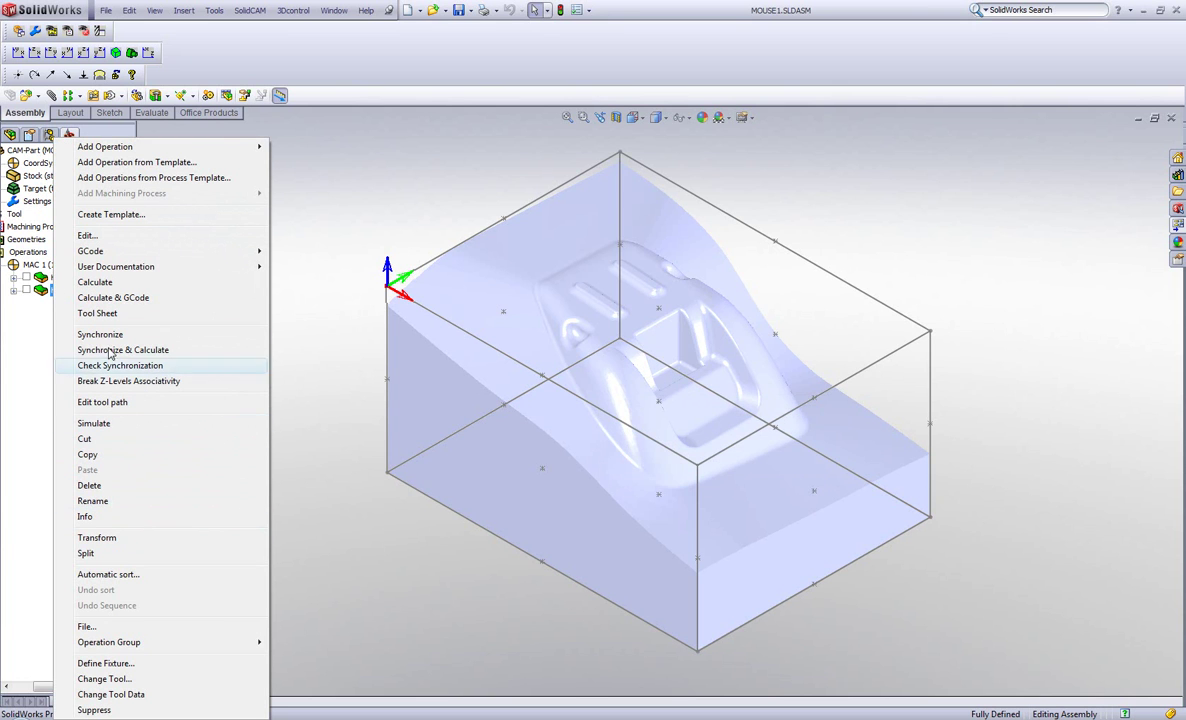
left_click(126, 424)
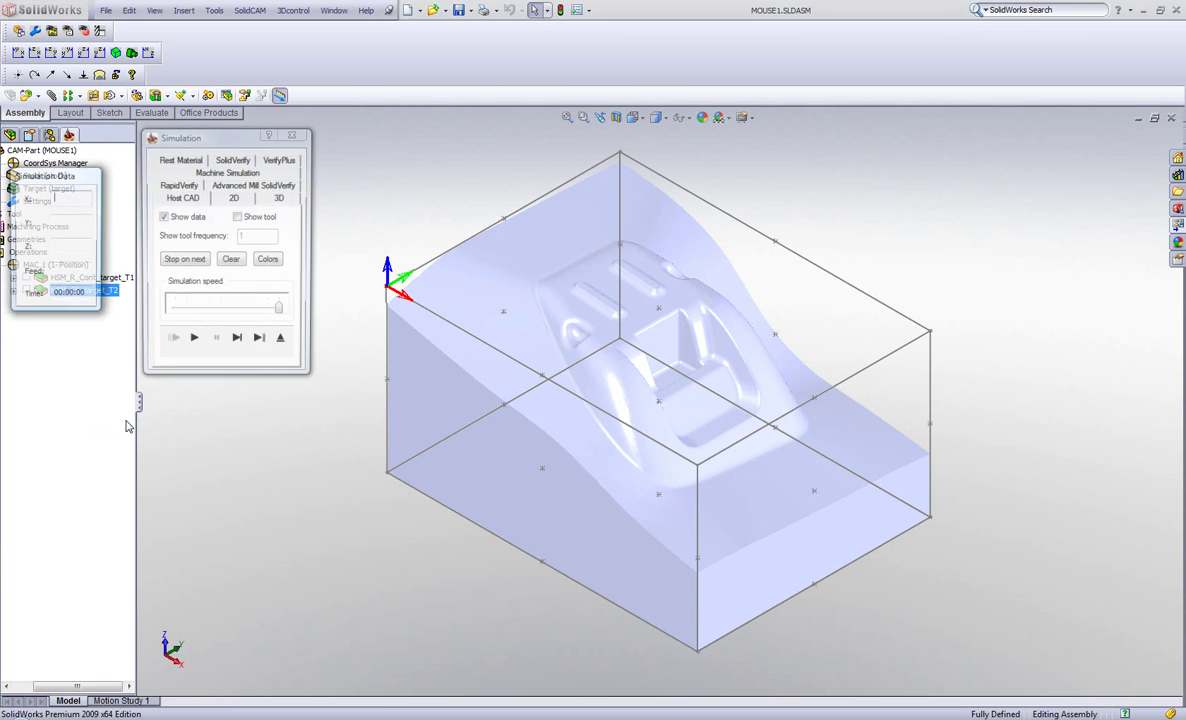
left_click(194, 341)
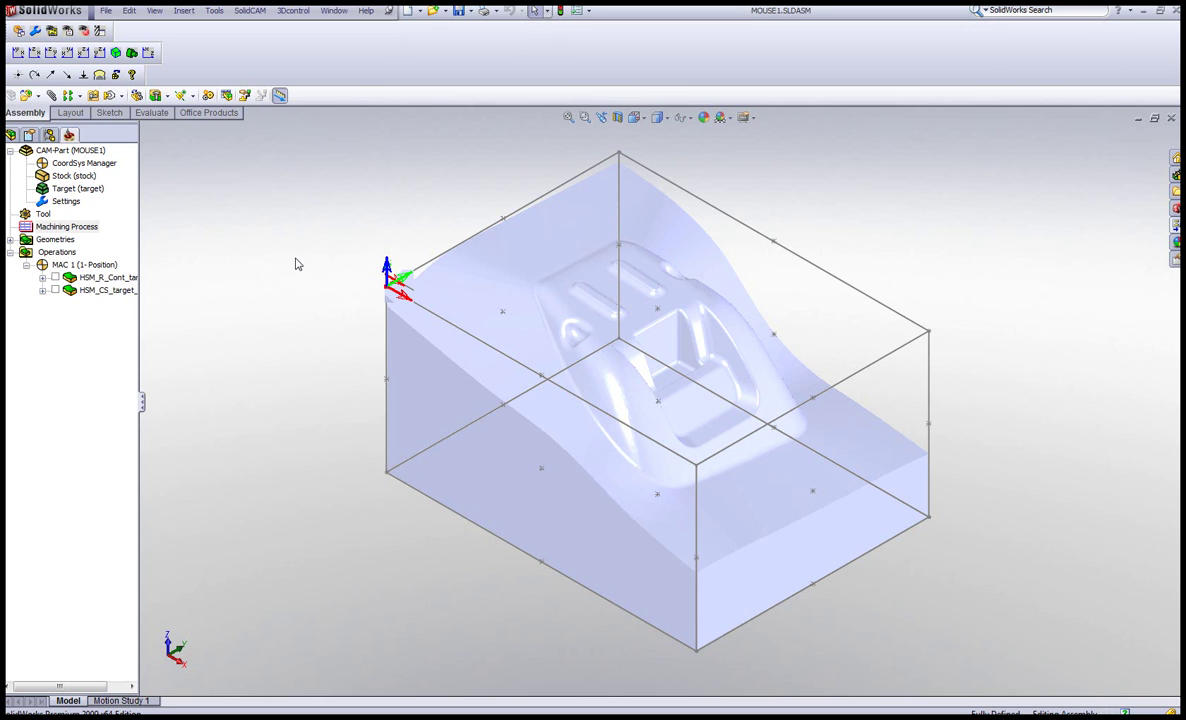
Save the HSM roughing and constant step over operations as a process template named stl, with tool data included.
left_click(105, 277)
left_click(105, 290, "shift")
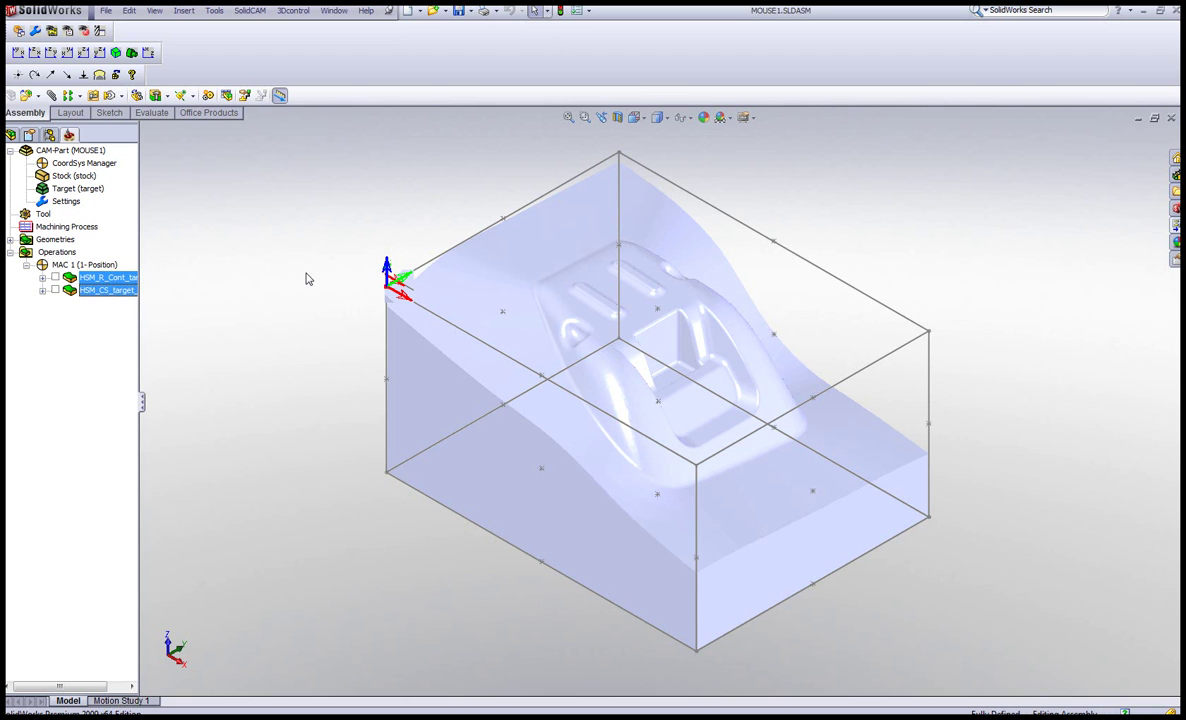
right_click(108, 290)
left_click(153, 215)
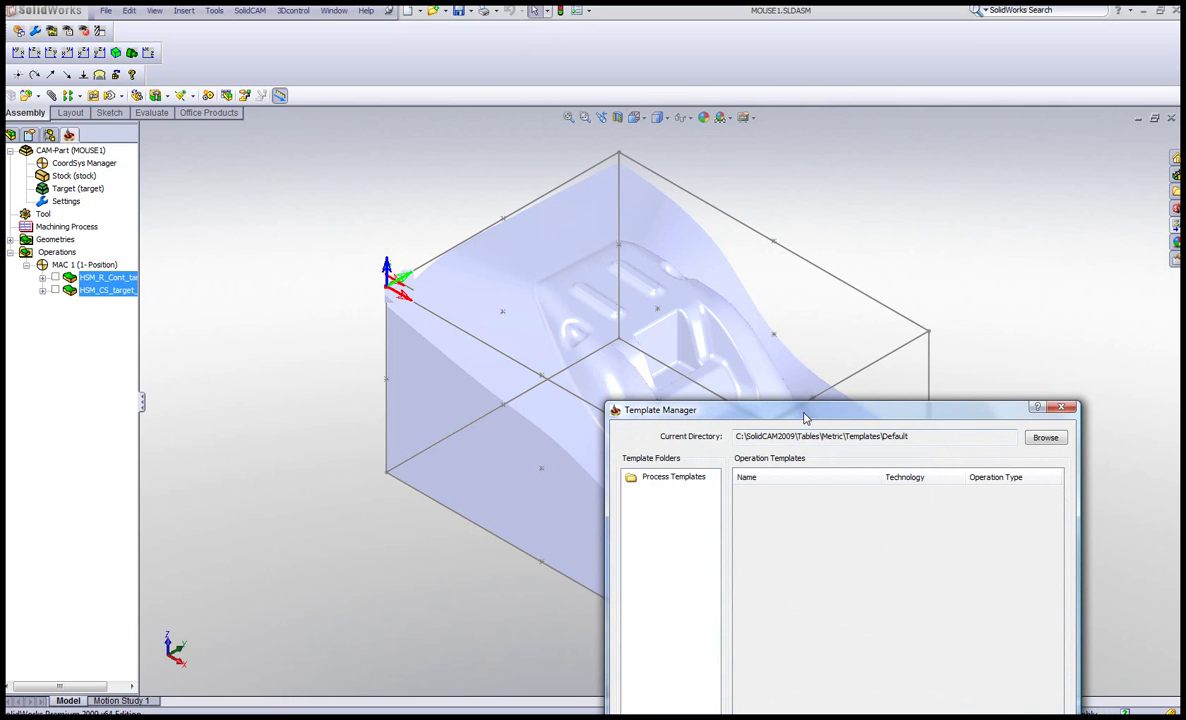
left_click_drag(806, 418, 726, 172)
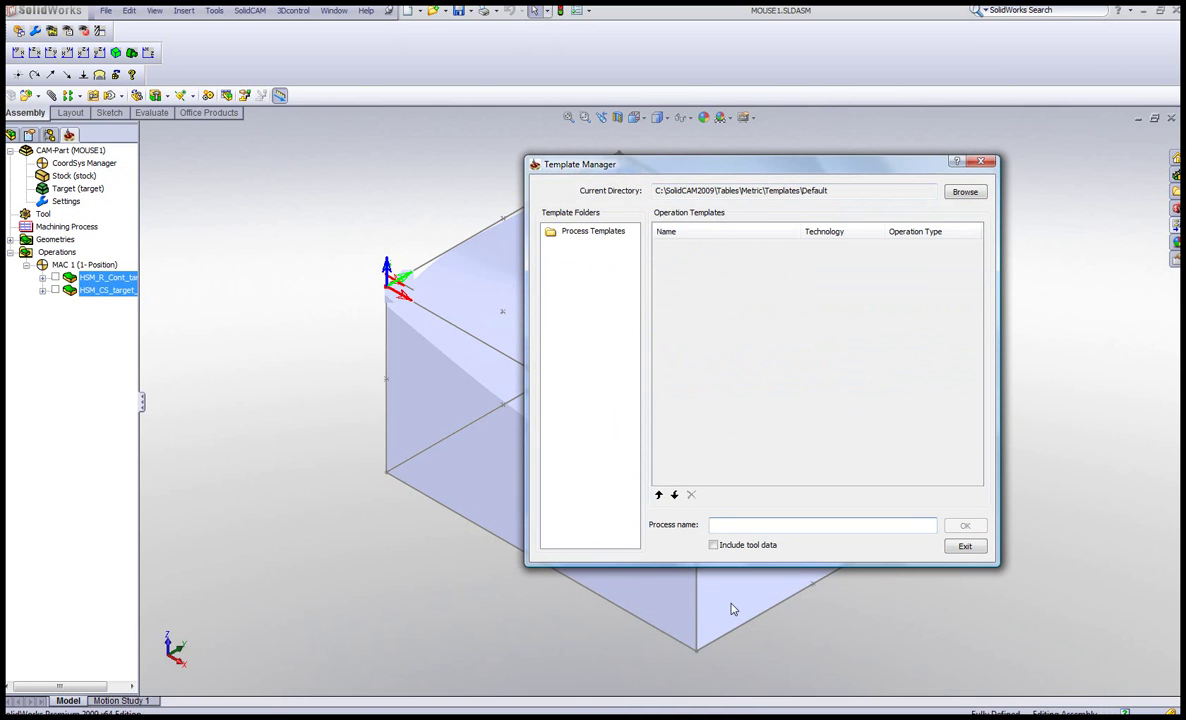
type("stl")
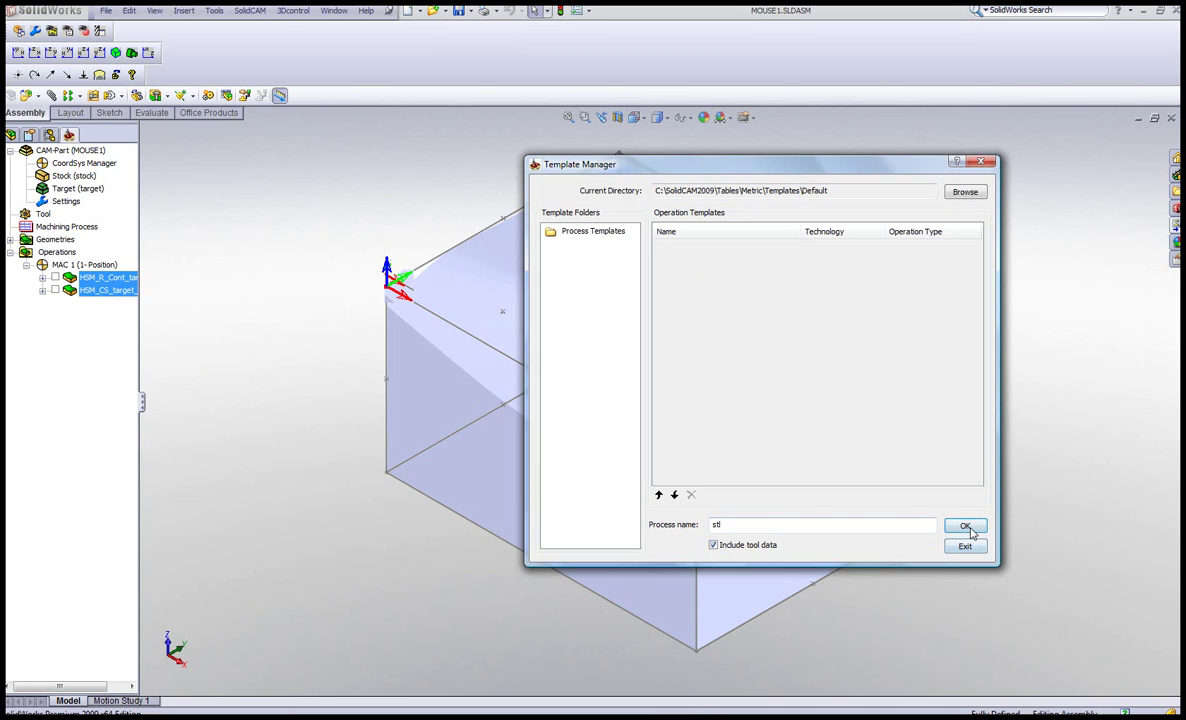
left_click(965, 526)
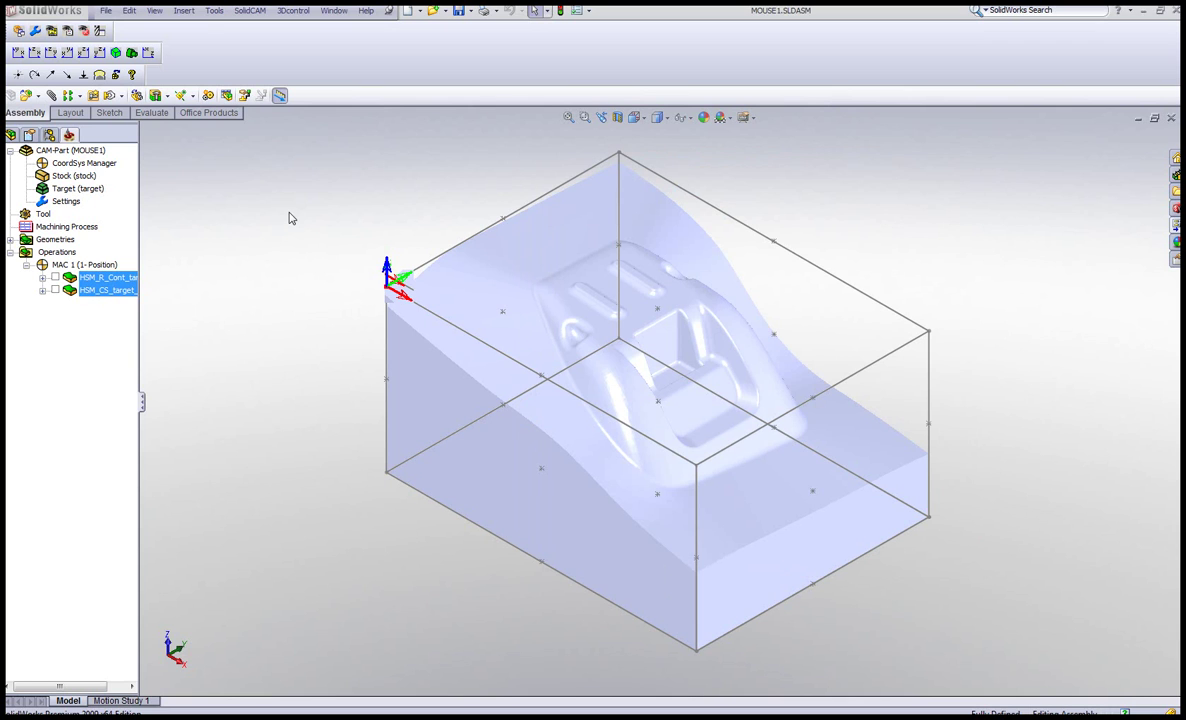
Change the CAM-Part's model reference to mouse3.STL and accept the replacement.
right_click(86, 152)
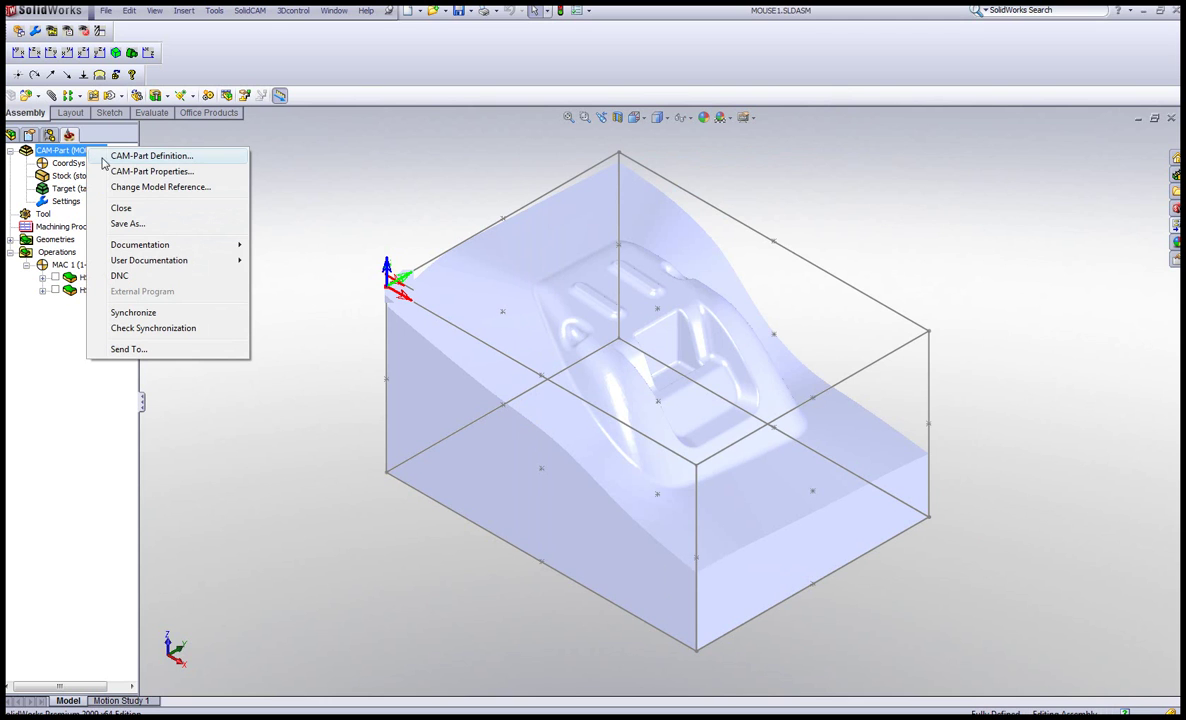
left_click(143, 194)
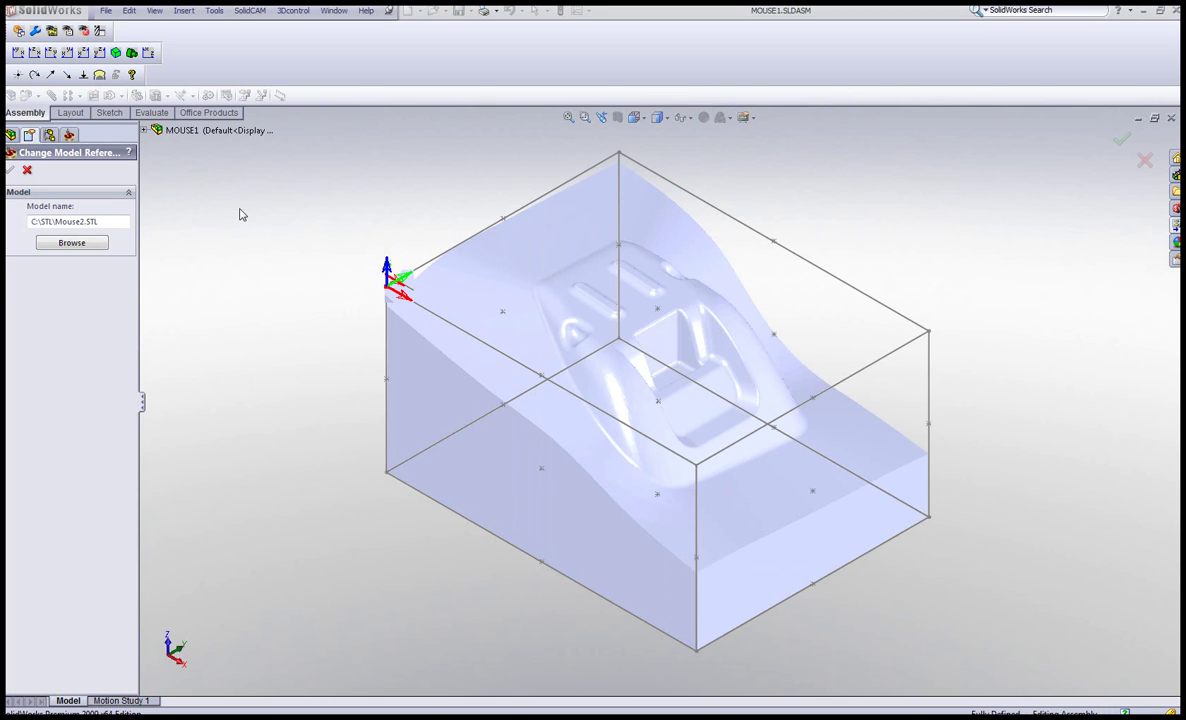
left_click(70, 243)
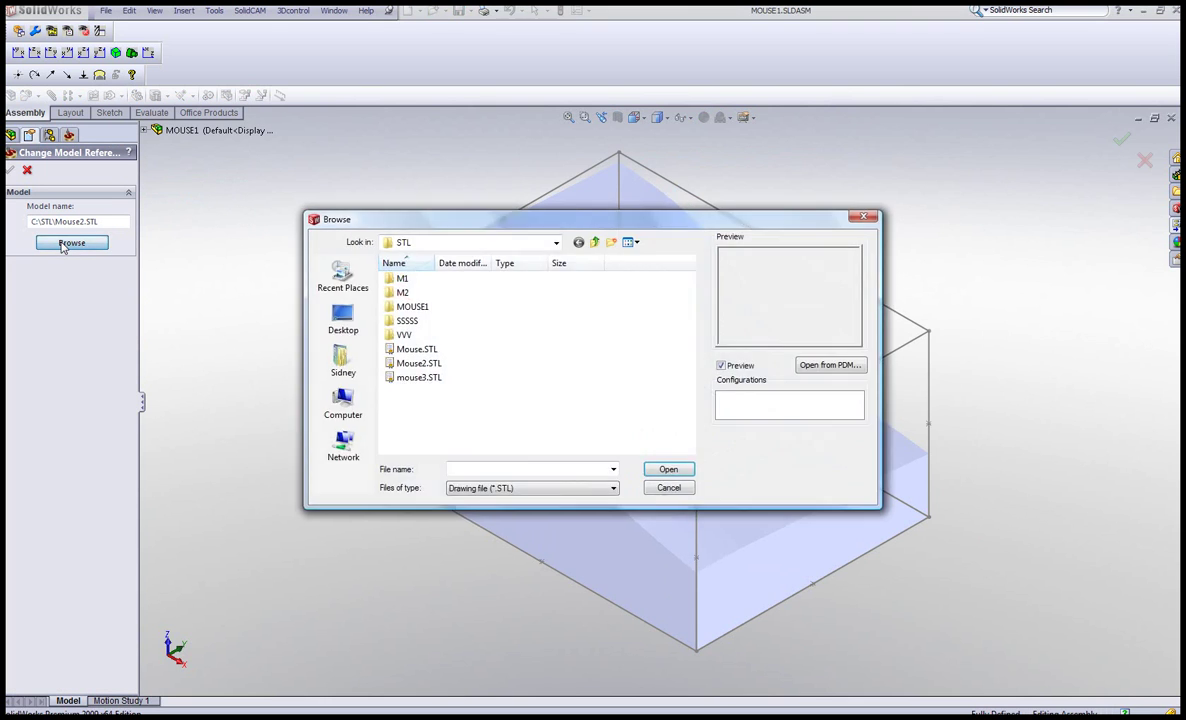
left_click(415, 378)
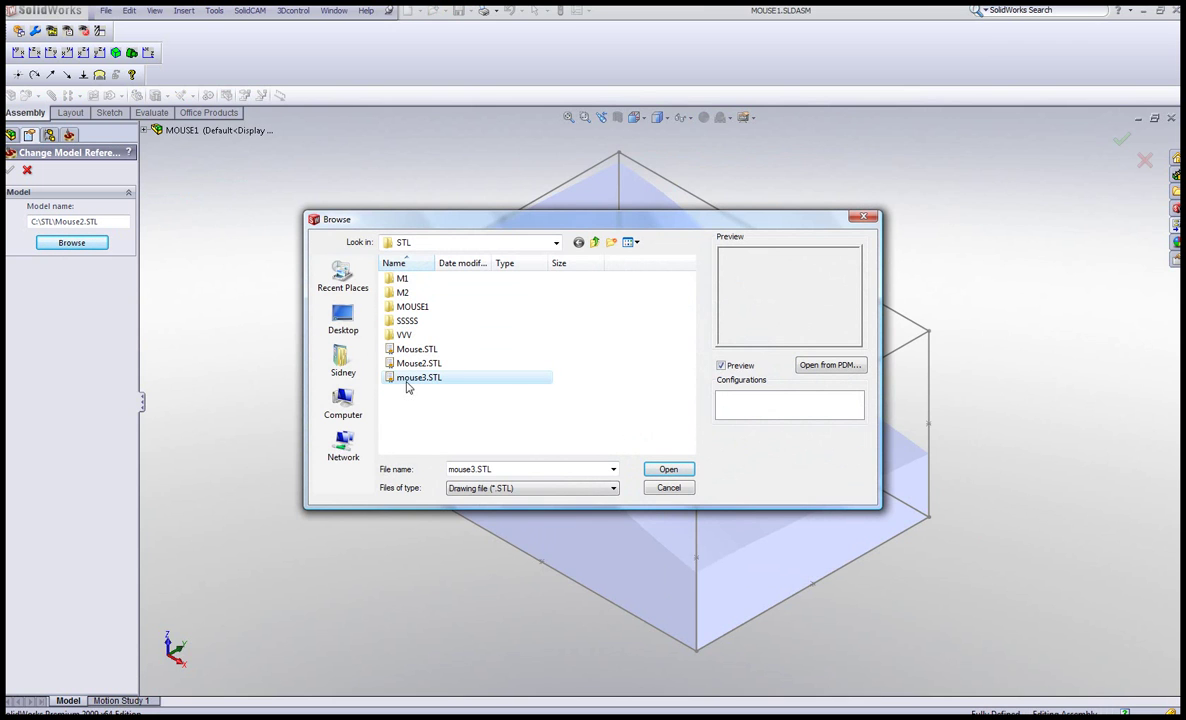
left_click(662, 470)
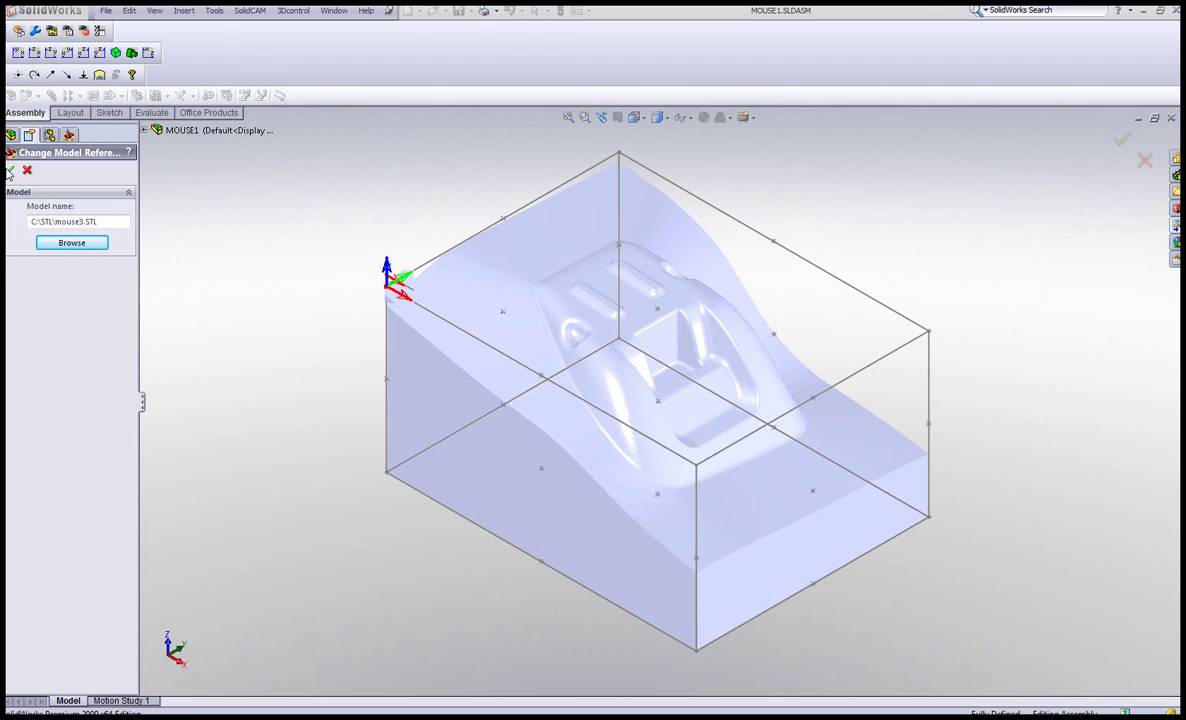
left_click(10, 170)
left_click(86, 54)
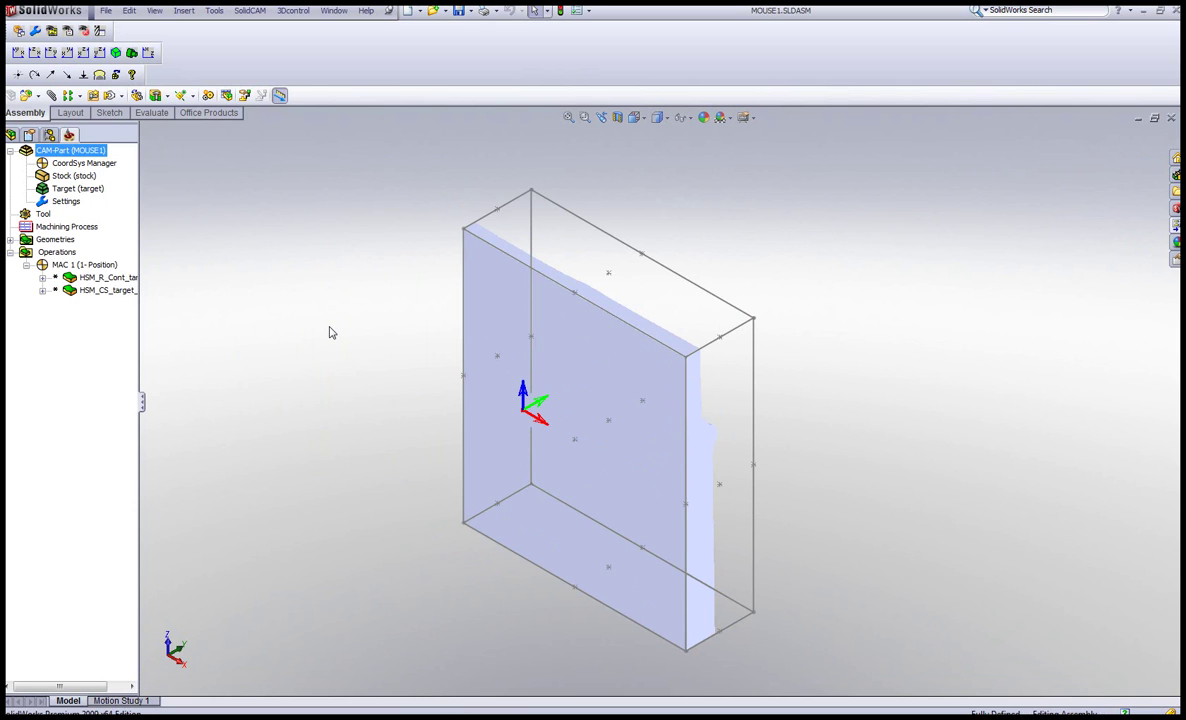
Edit the machine coordinate system of MAC 1 and pick its X-direction and Y-direction at corners of the box around the model.
right_click(72, 165)
left_click(100, 172)
right_click(84, 211)
left_click(116, 239)
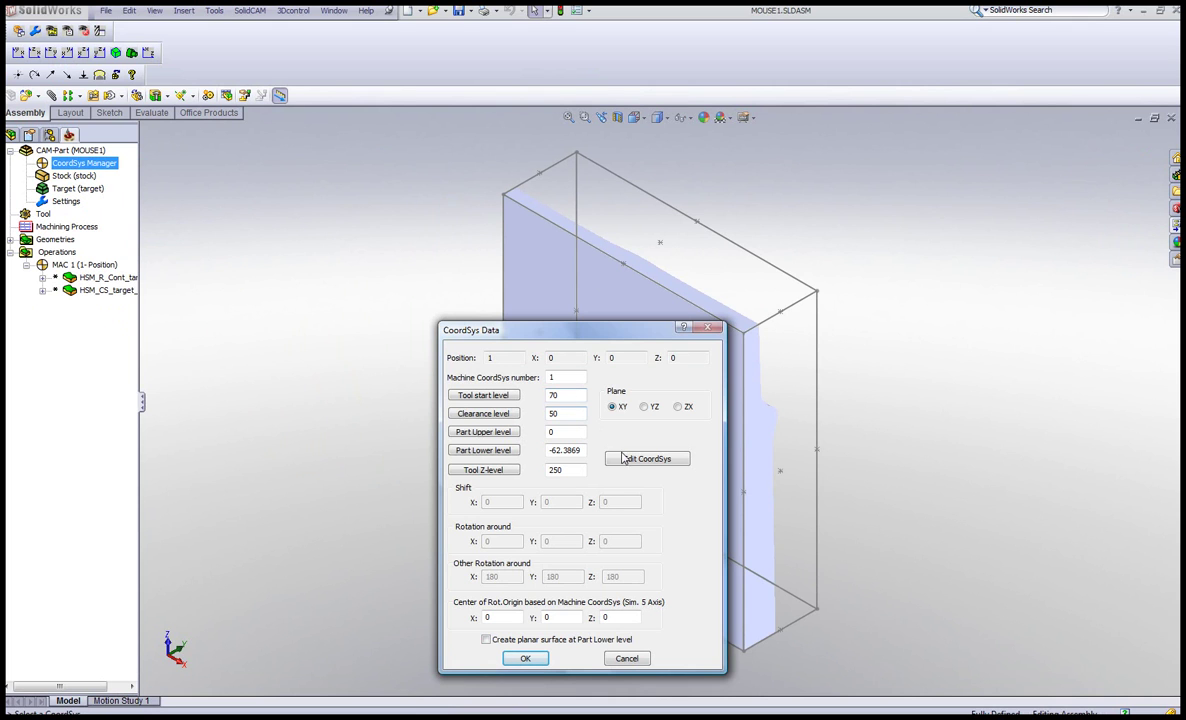
left_click(647, 459)
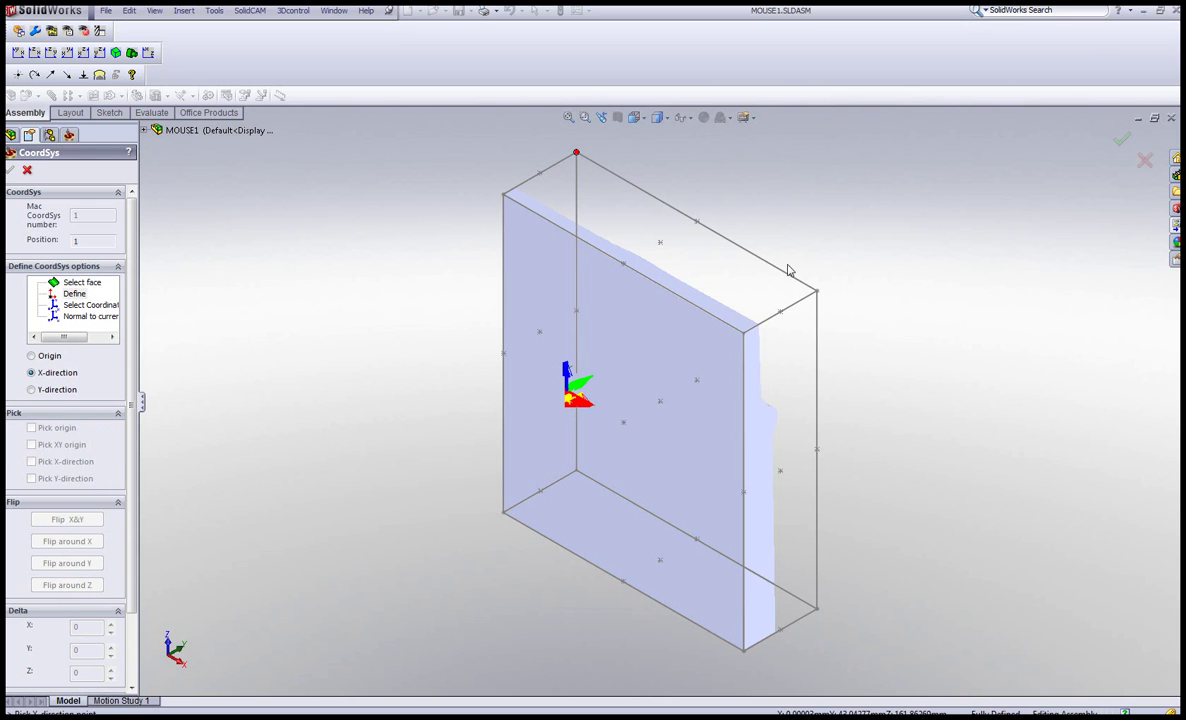
left_click(819, 293)
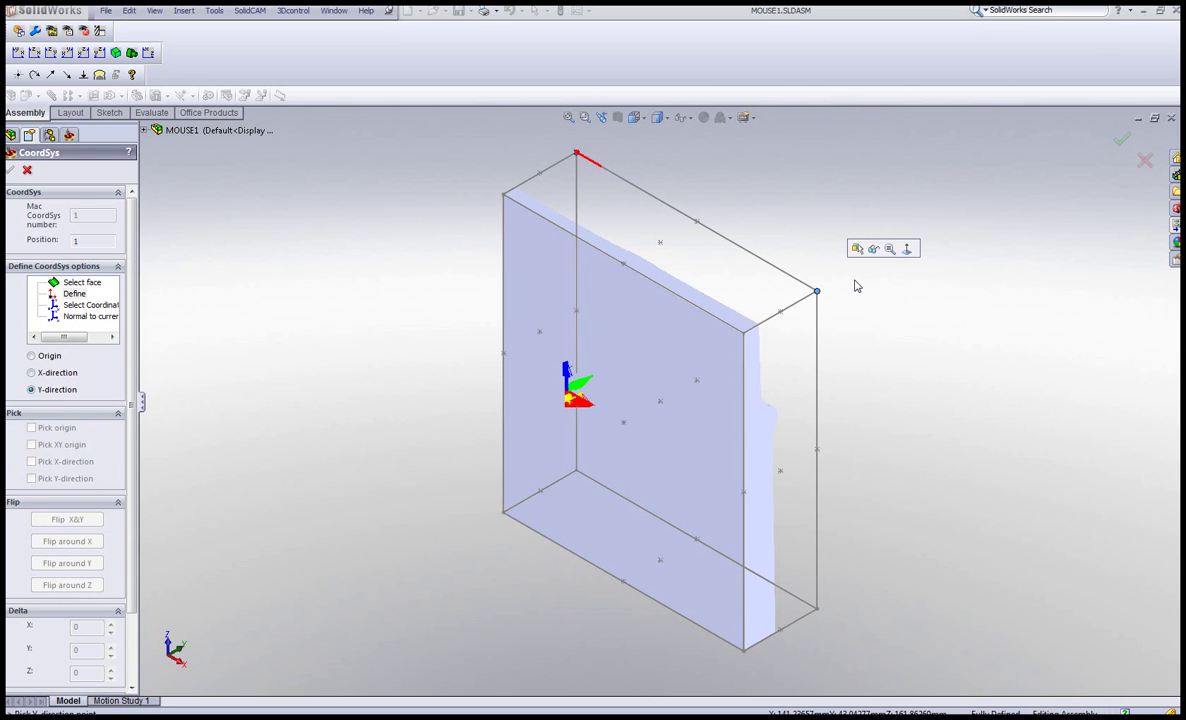
middle_click_drag(855, 284, 533, 459)
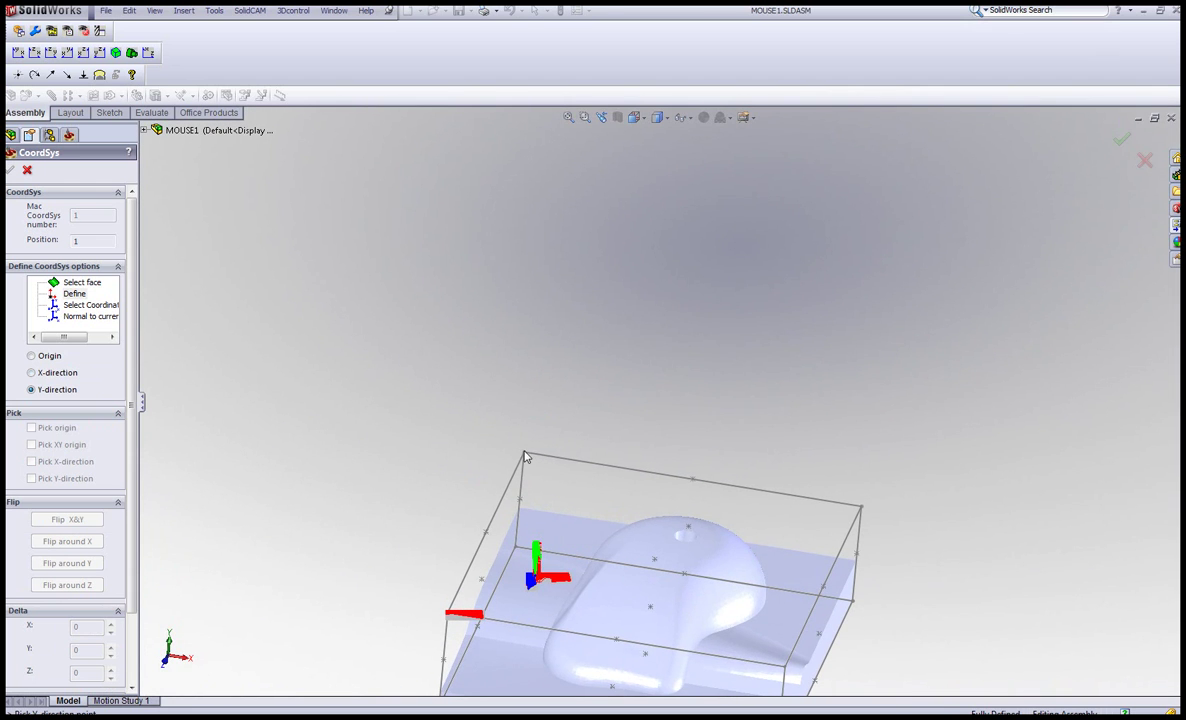
left_click(524, 453)
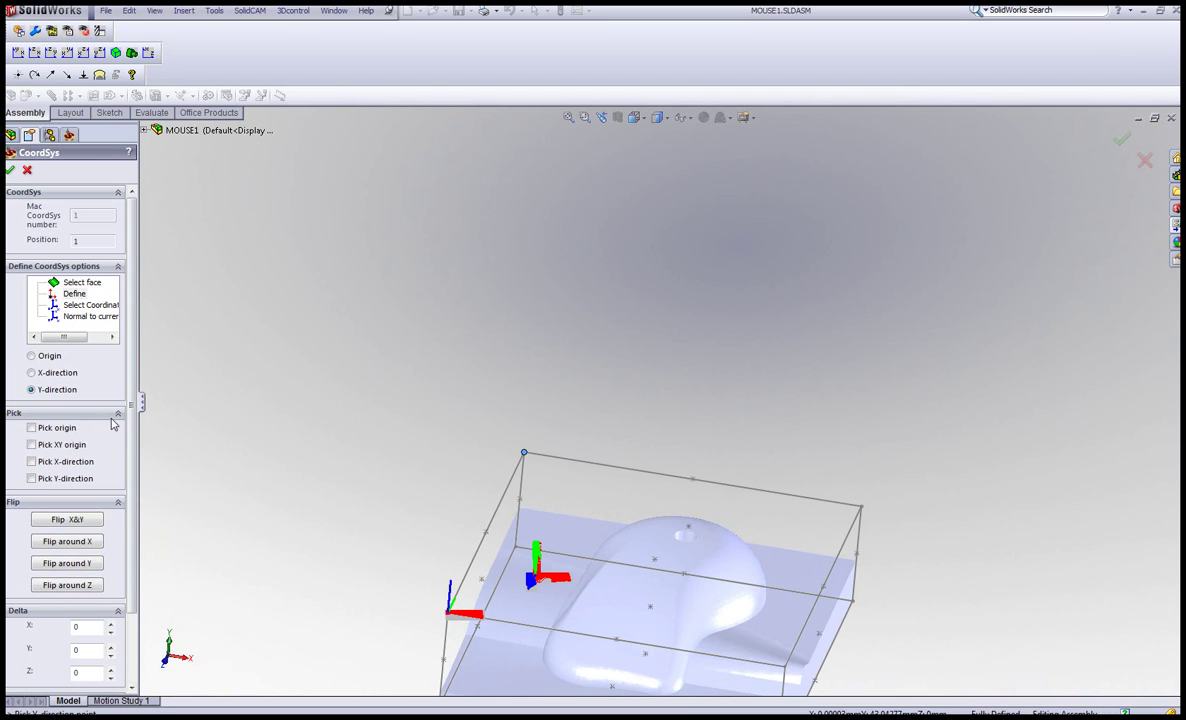
Re-pick the coordinate system's origin, X-direction and Y-direction at upper box corners on the mouse side, and accept the definition.
left_click(33, 356)
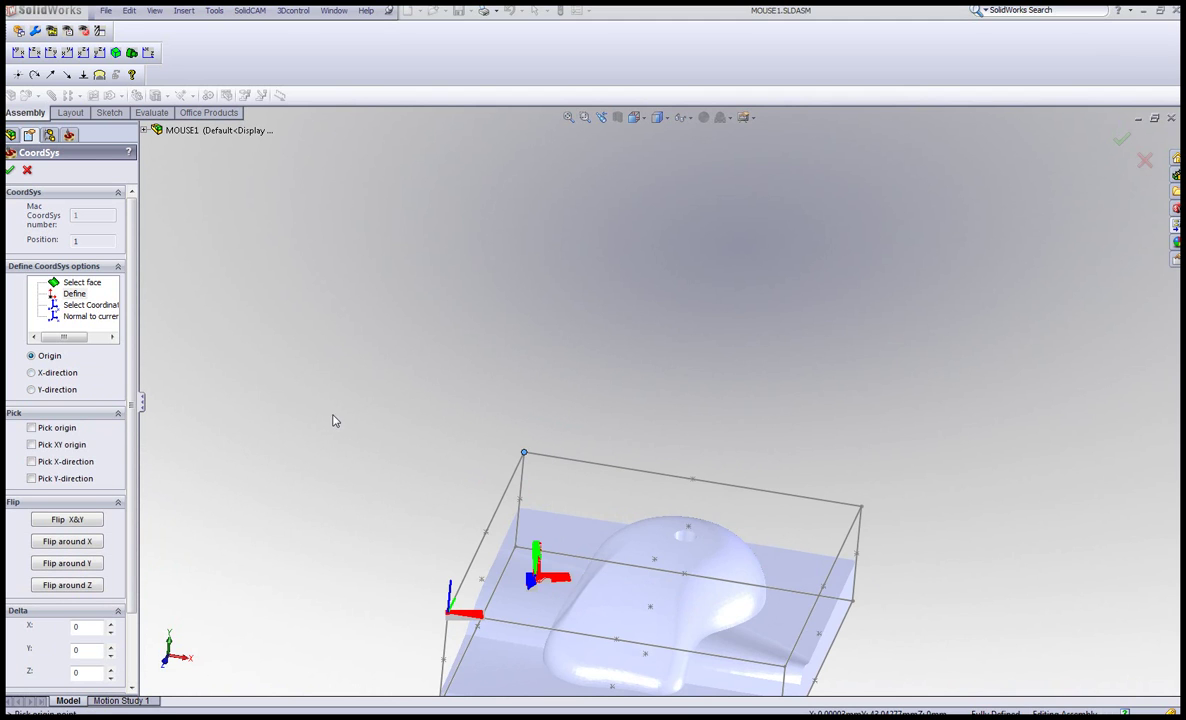
left_click(448, 614)
left_click(785, 667)
left_click(525, 454)
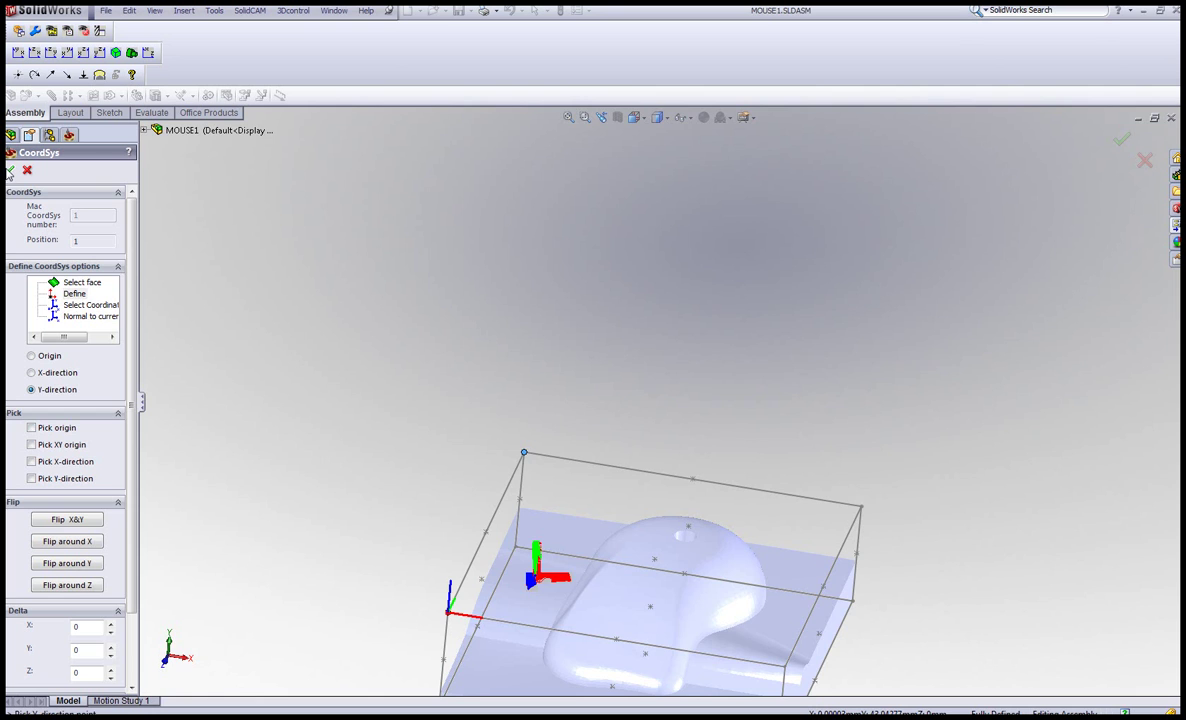
left_click(10, 171)
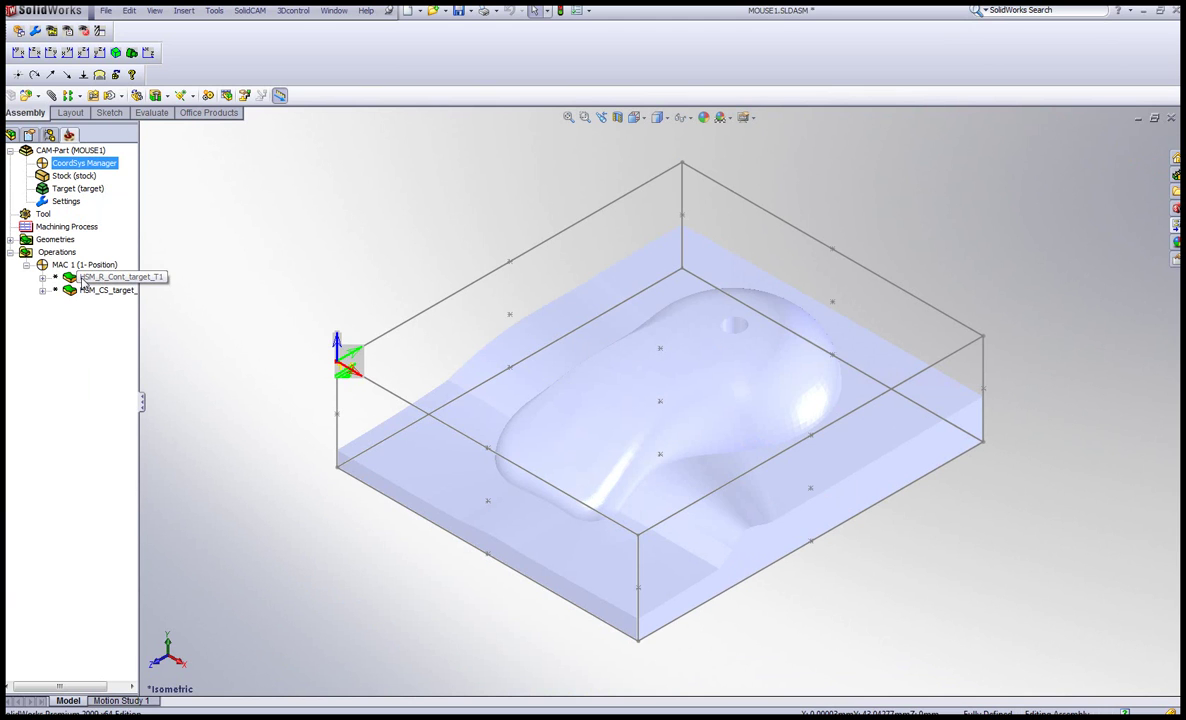
Delete all operations and add the operations from the stl process template on coordinate system MAC 1 (1- Position).
right_click(68, 253)
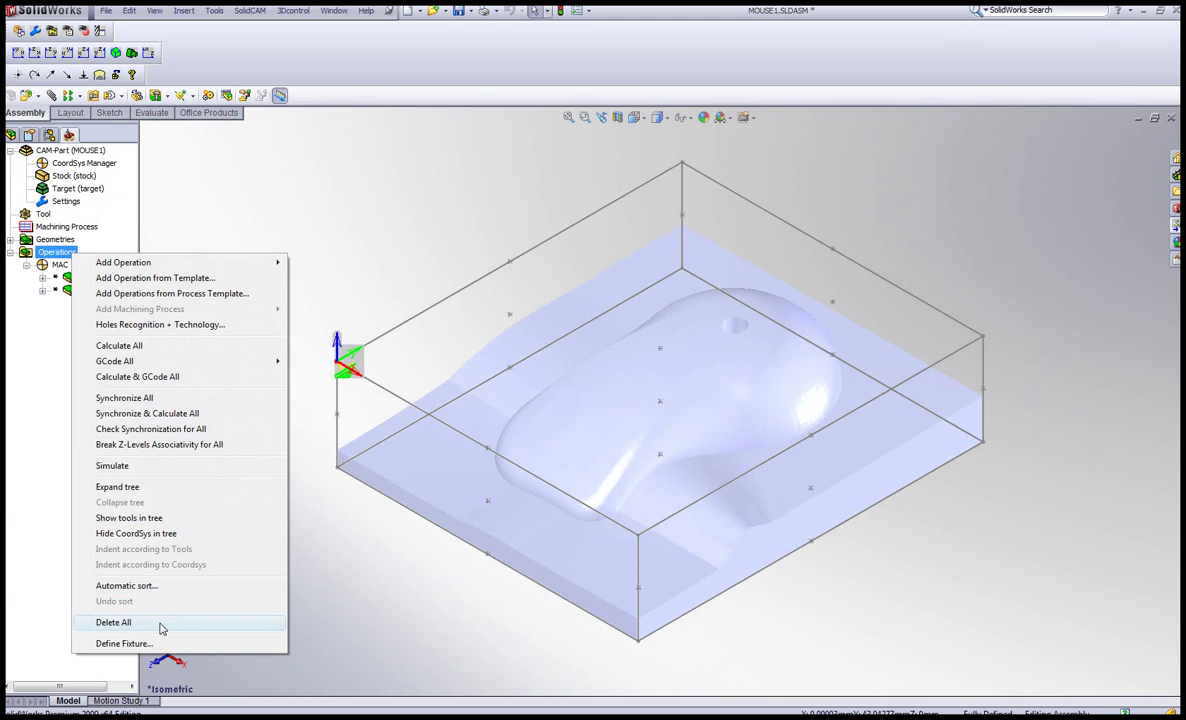
left_click(161, 625)
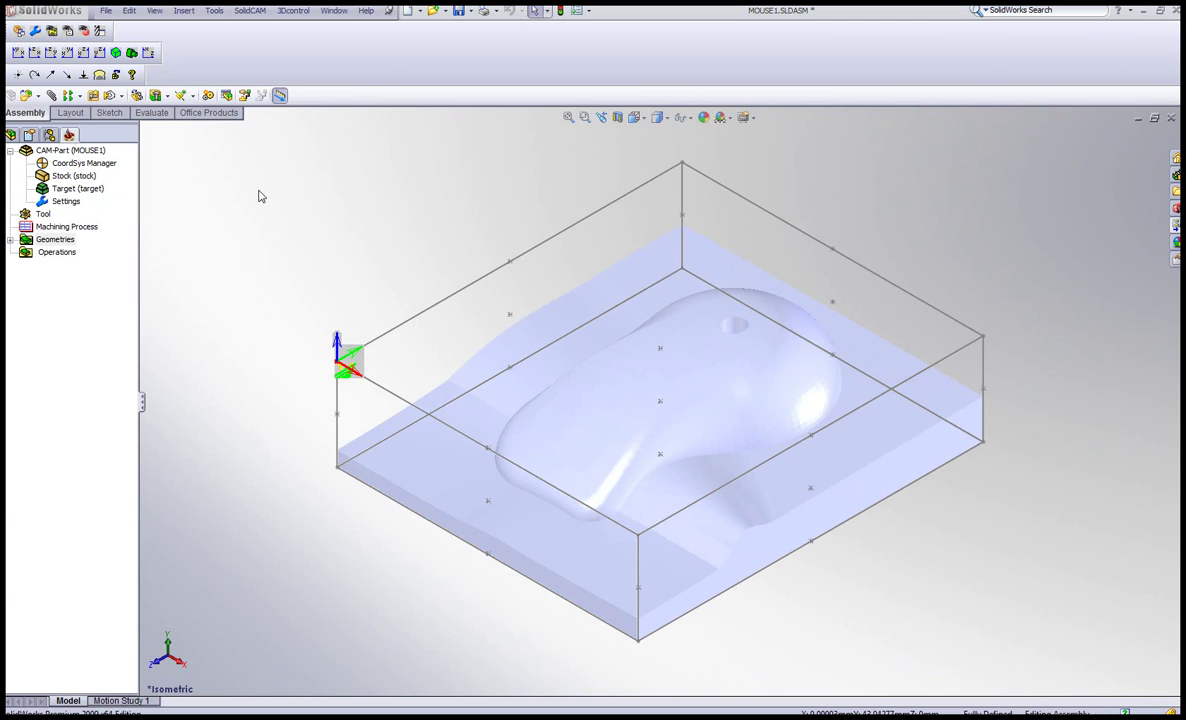
right_click(44, 254)
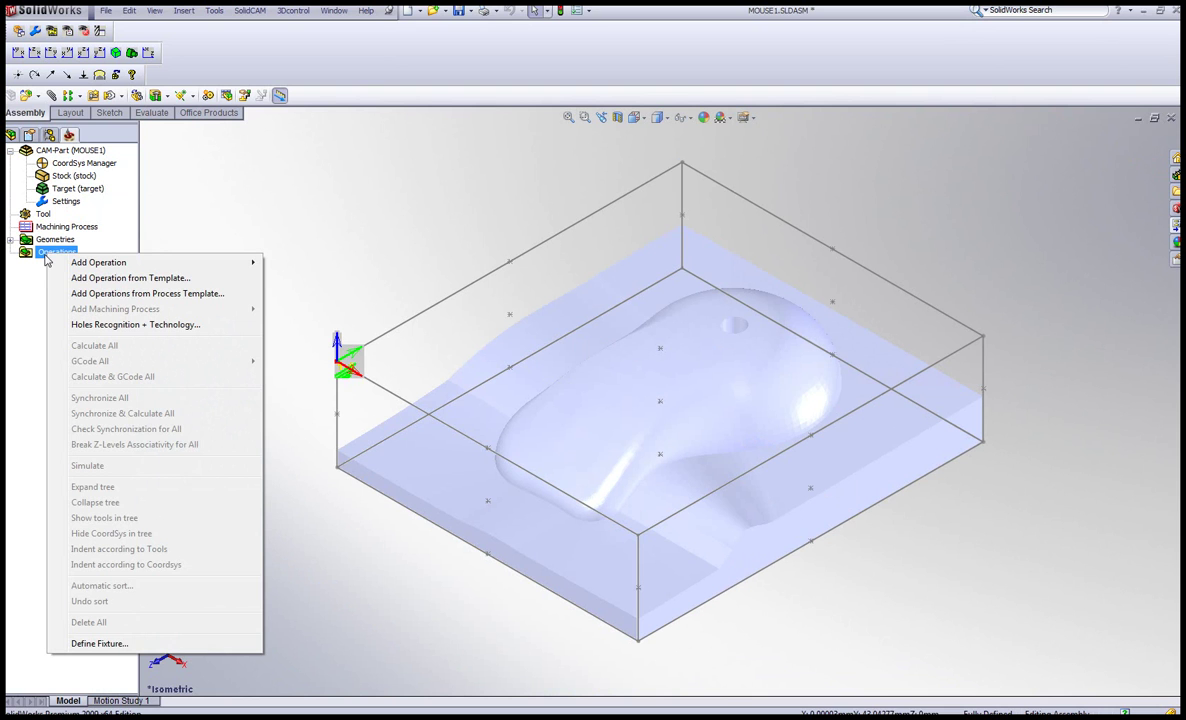
left_click(128, 295)
left_click(497, 413)
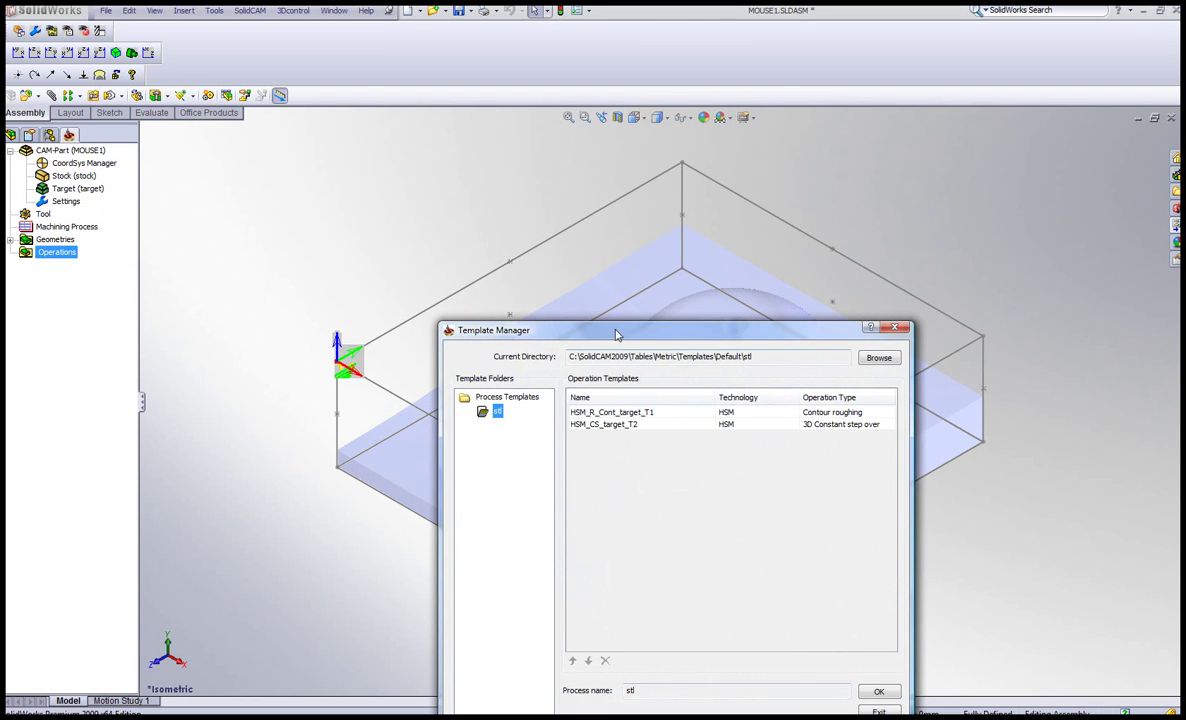
left_click_drag(572, 326, 532, 170)
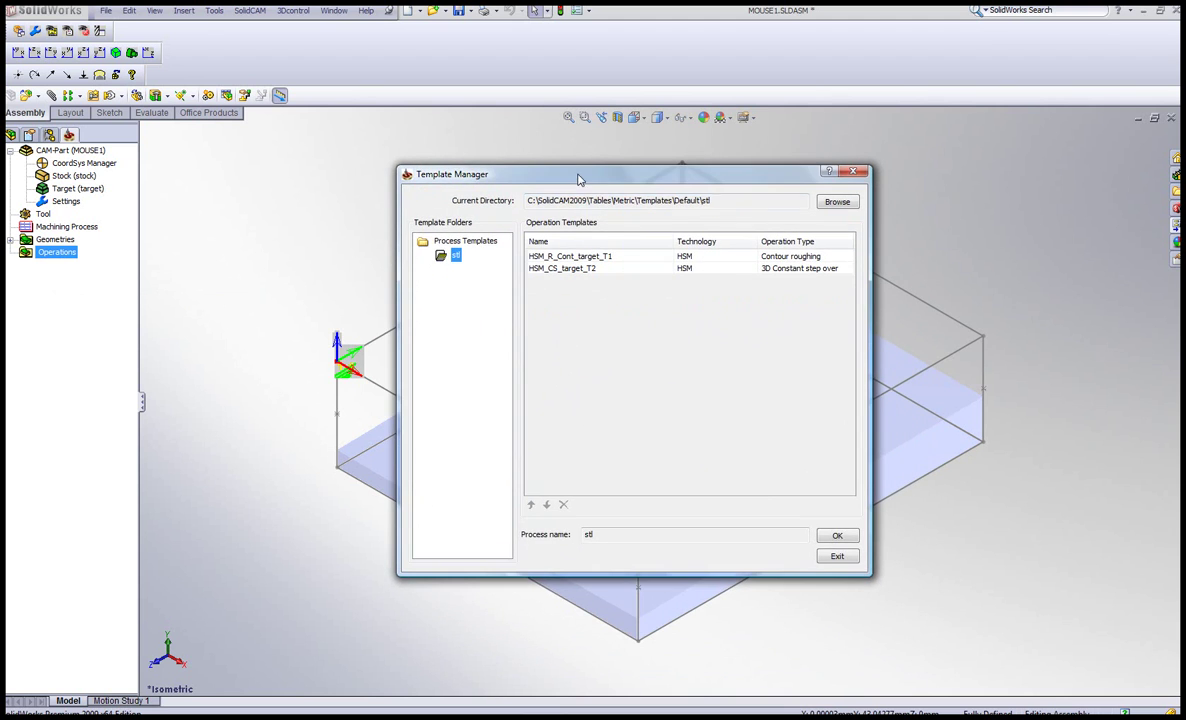
left_click(837, 535)
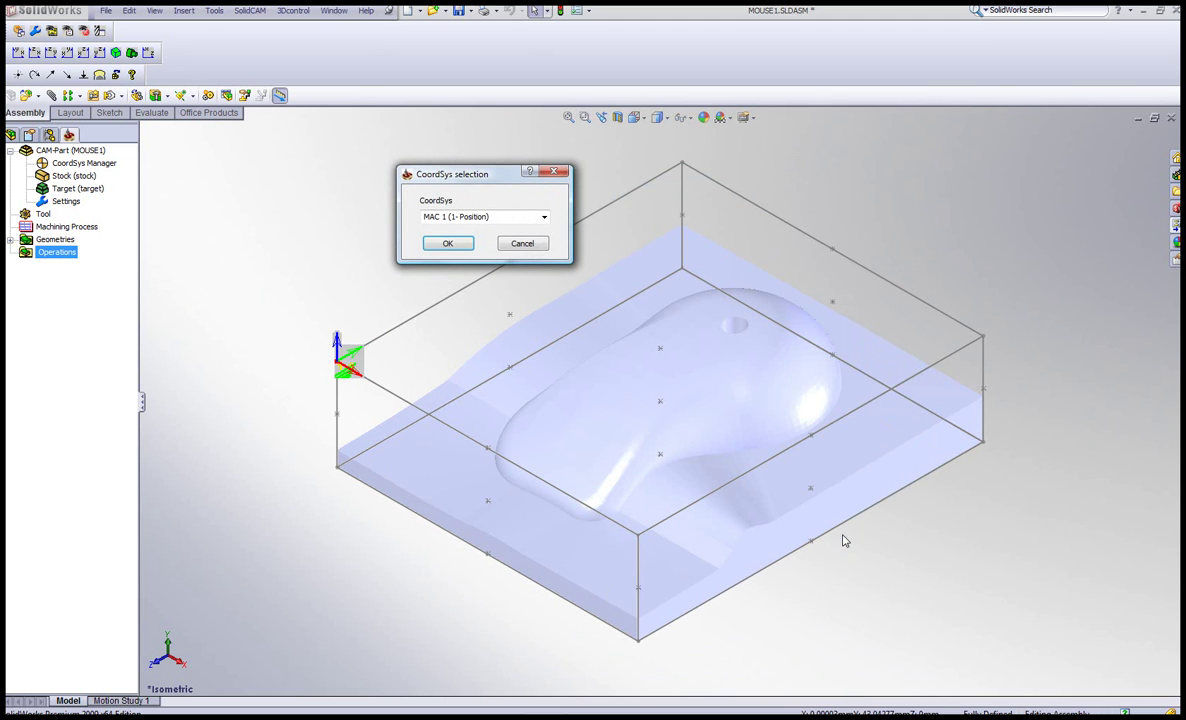
left_click(443, 244)
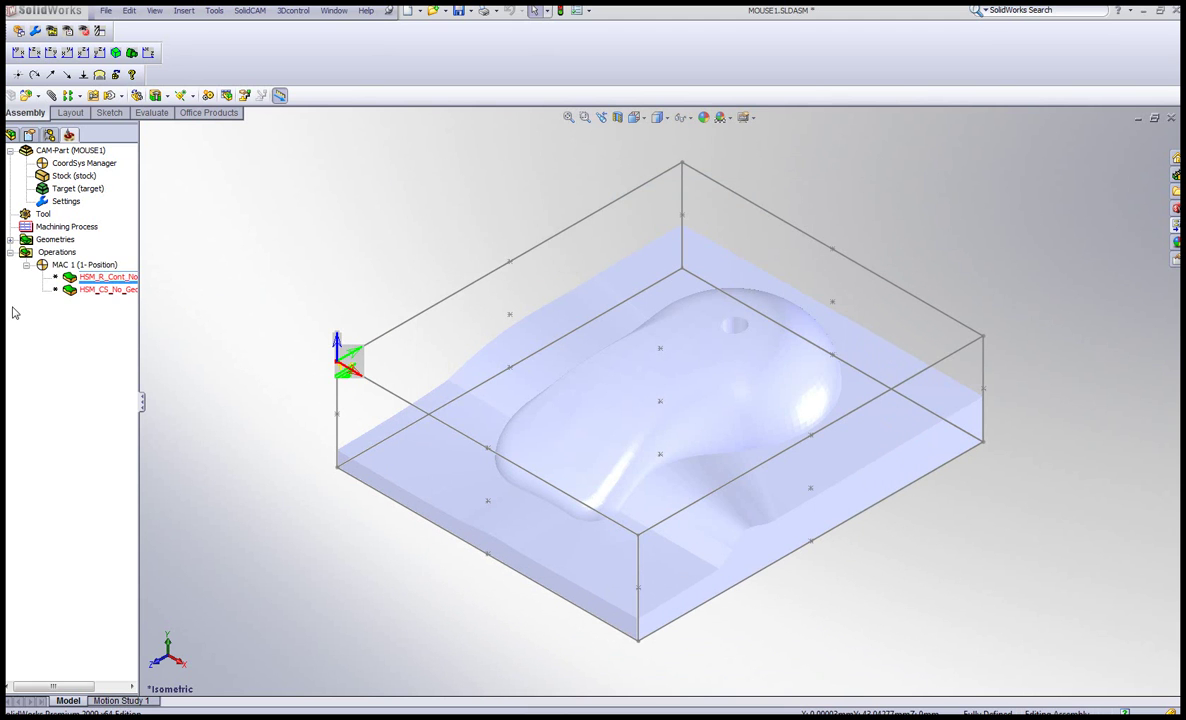
Edit the HSM contour roughing operation to use the target geometry, check its constraint boundaries, and save it.
right_click(88, 263)
left_click(130, 236)
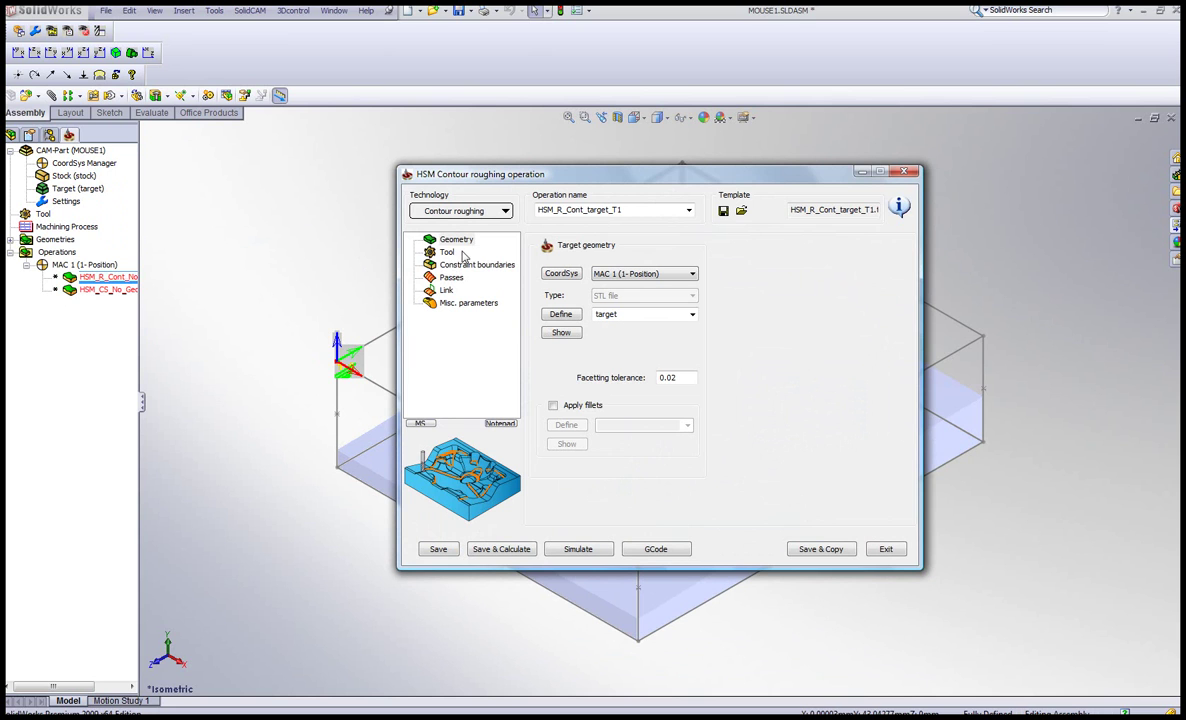
left_click(455, 265)
key("Escape")
Set the 3D constant step over operation's drive boundaries to the auto-created box of target geometry, and save and calculate it.
right_click(78, 290)
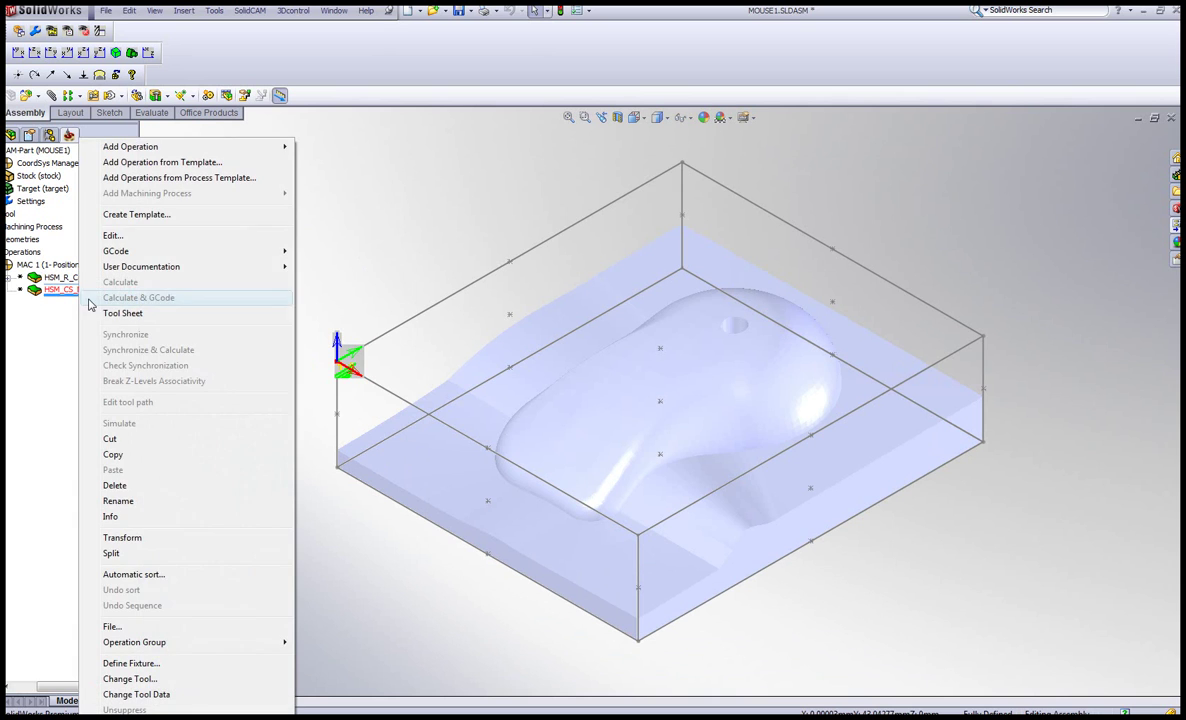
left_click(115, 236)
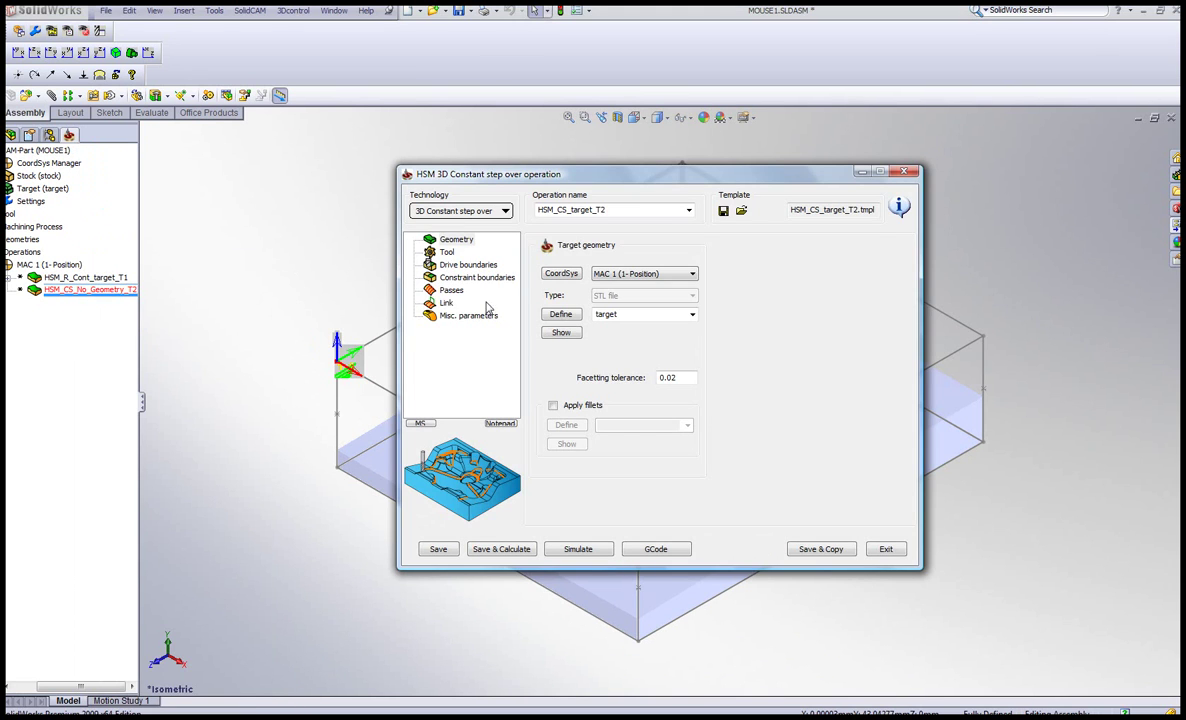
left_click(466, 265)
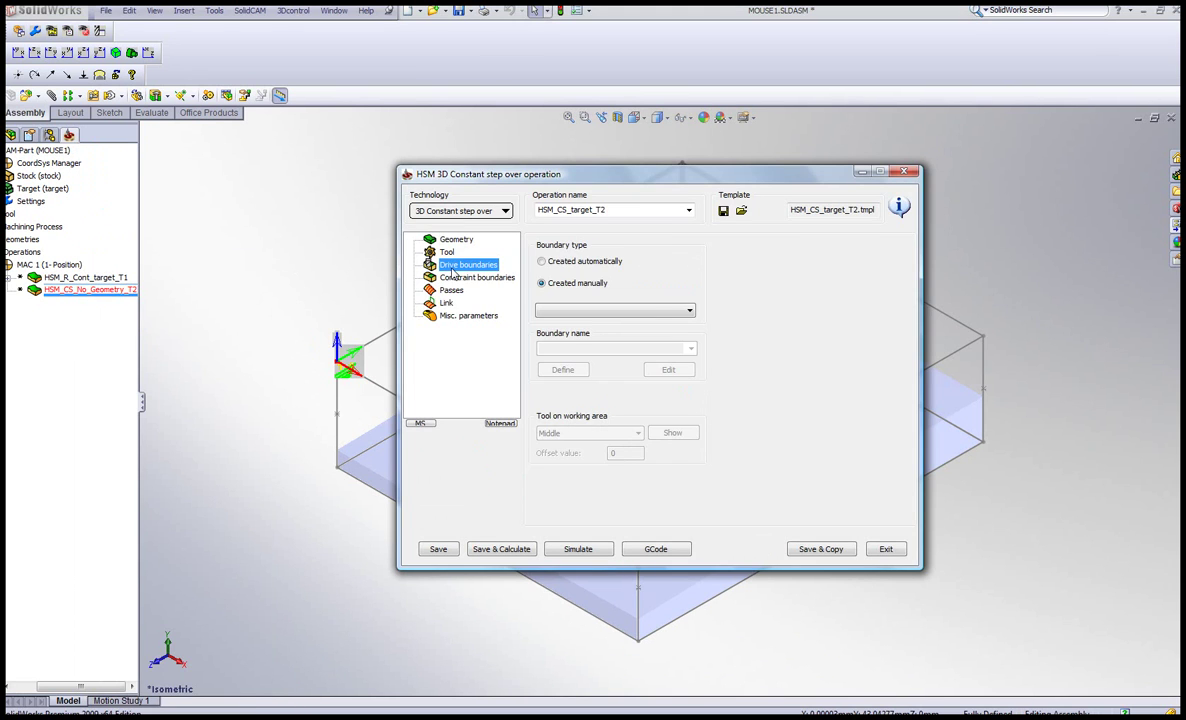
left_click(541, 261)
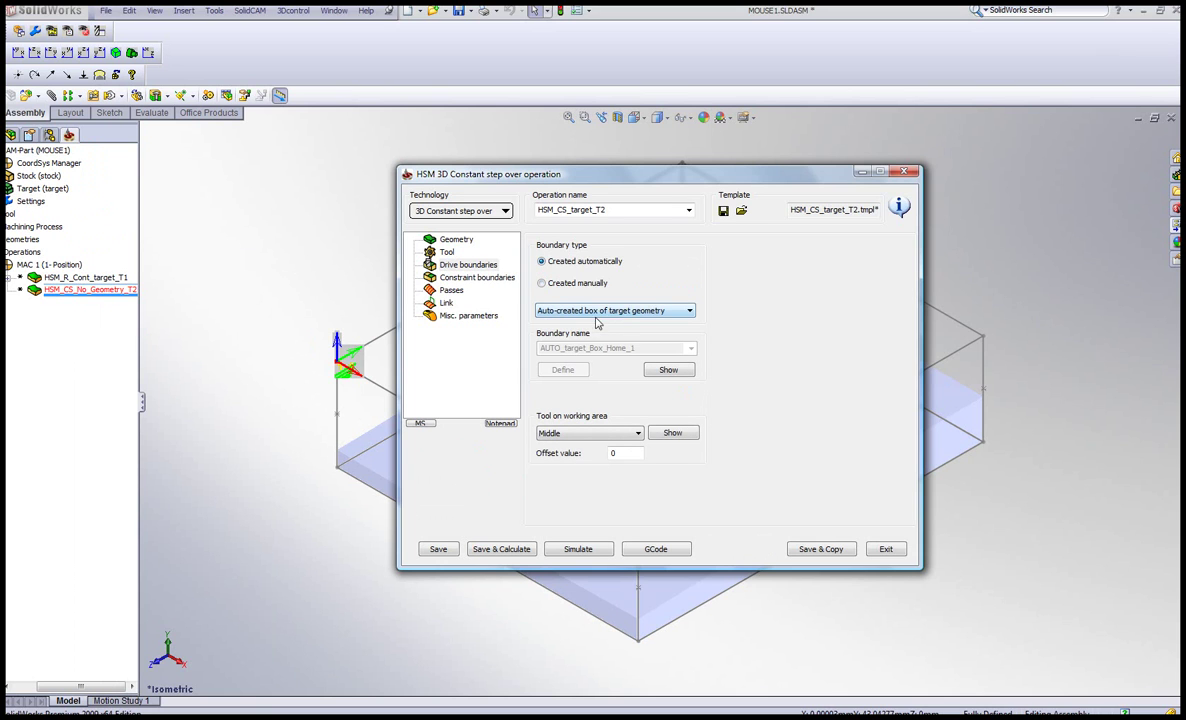
left_click(455, 278)
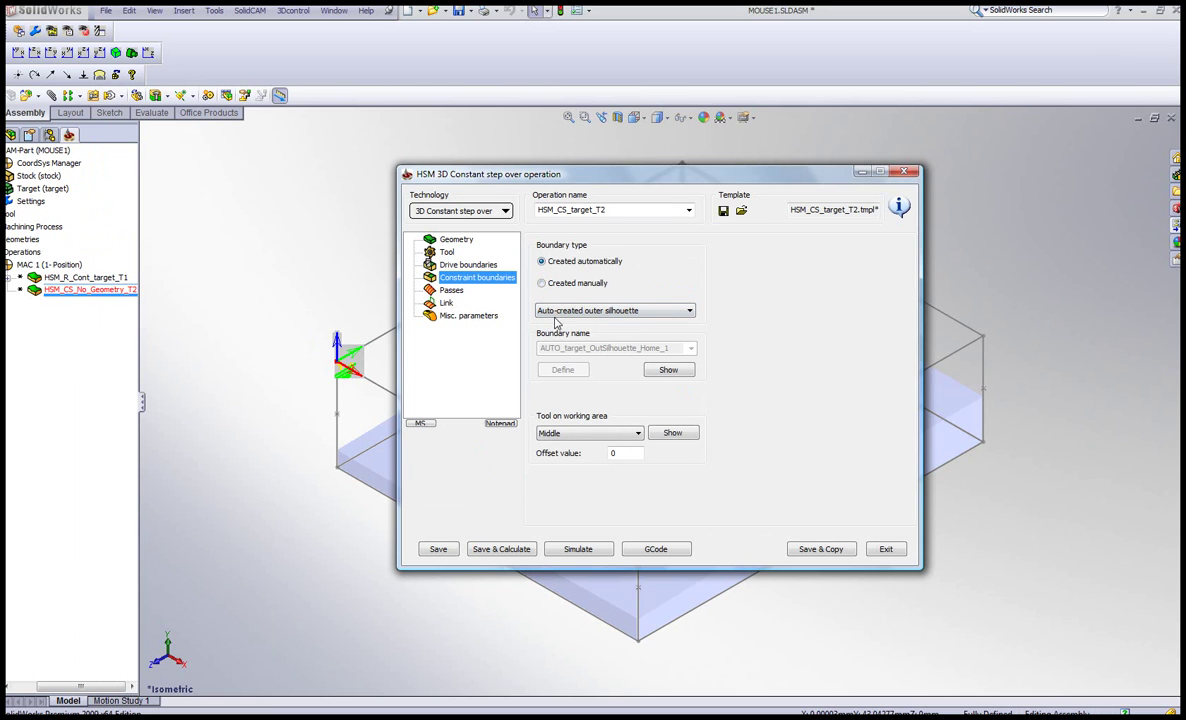
left_click(499, 550)
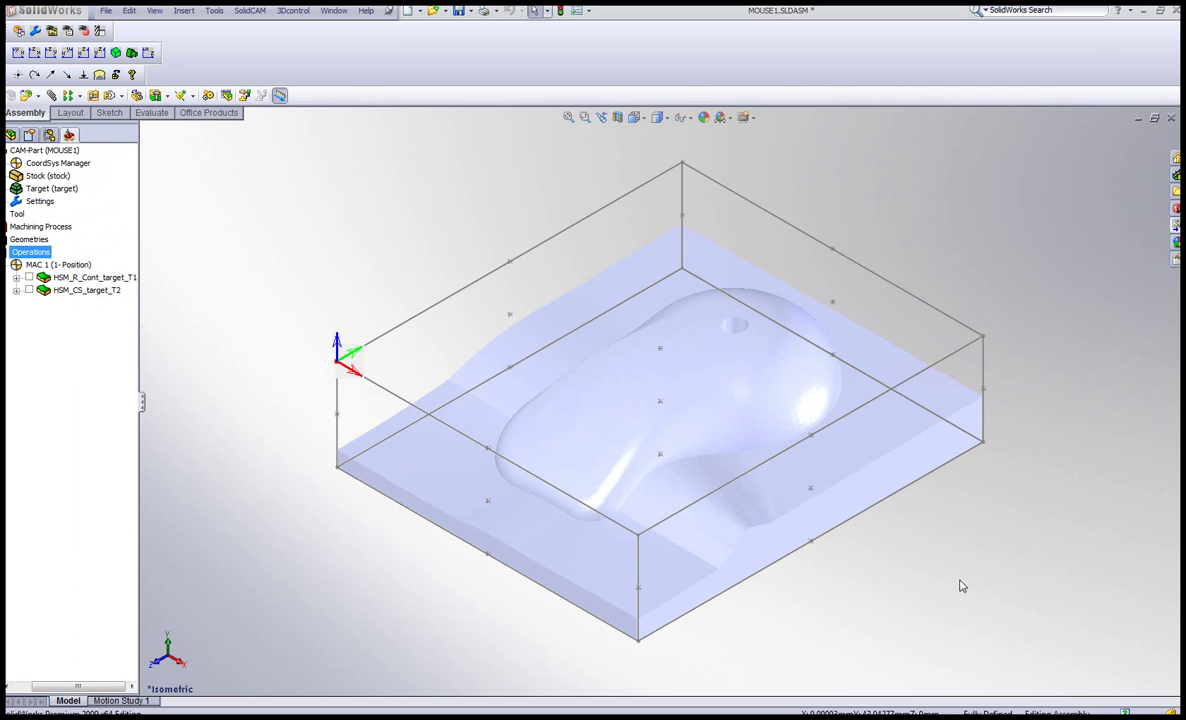
Run the SolidVerify simulation of all operations on the new mouse model.
right_click(27, 256)
left_click(58, 458)
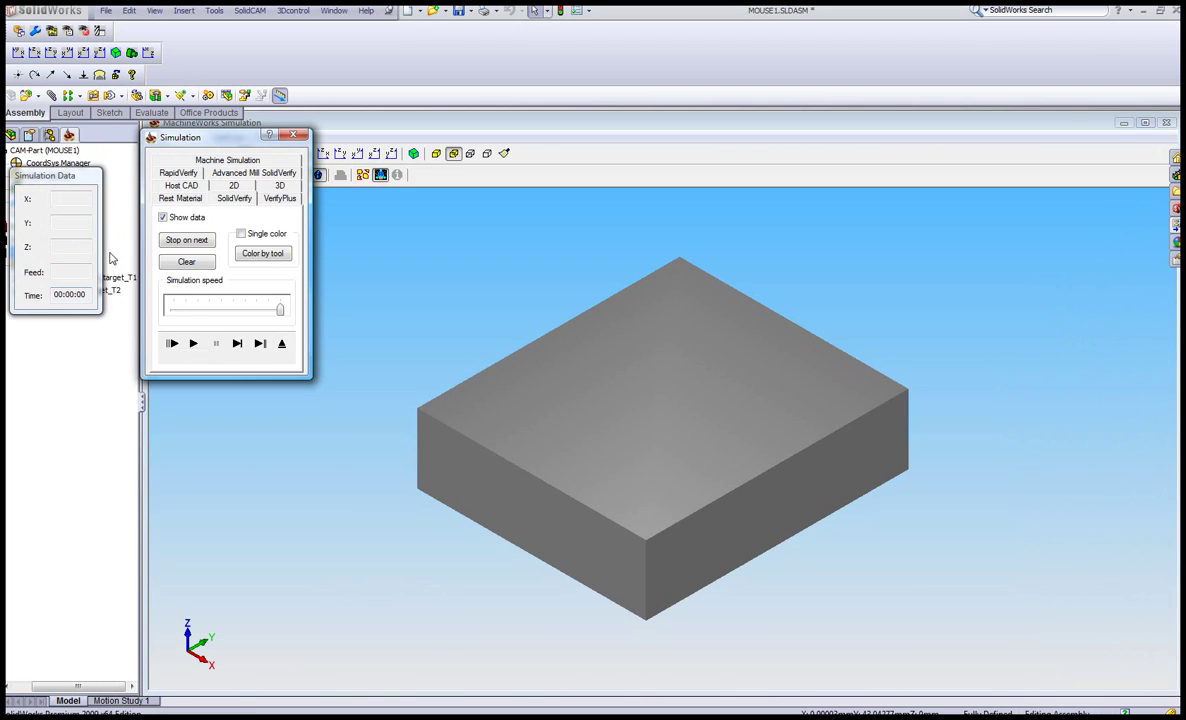
left_click(259, 344)
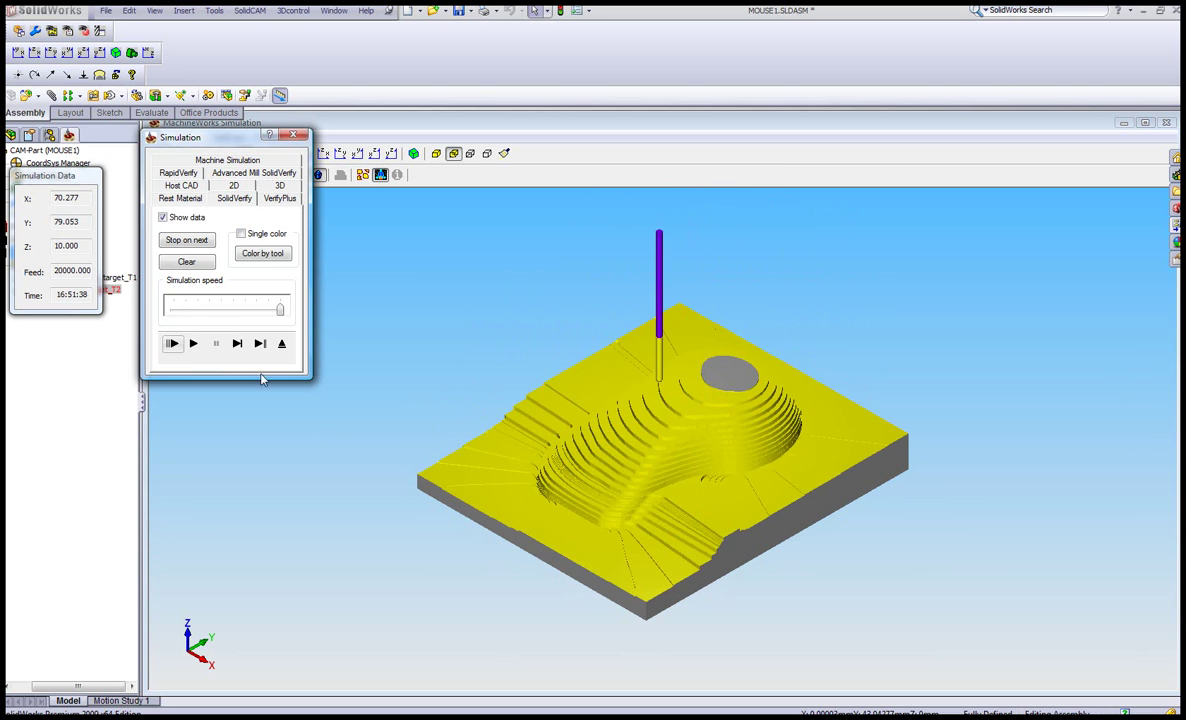
left_click(281, 343)
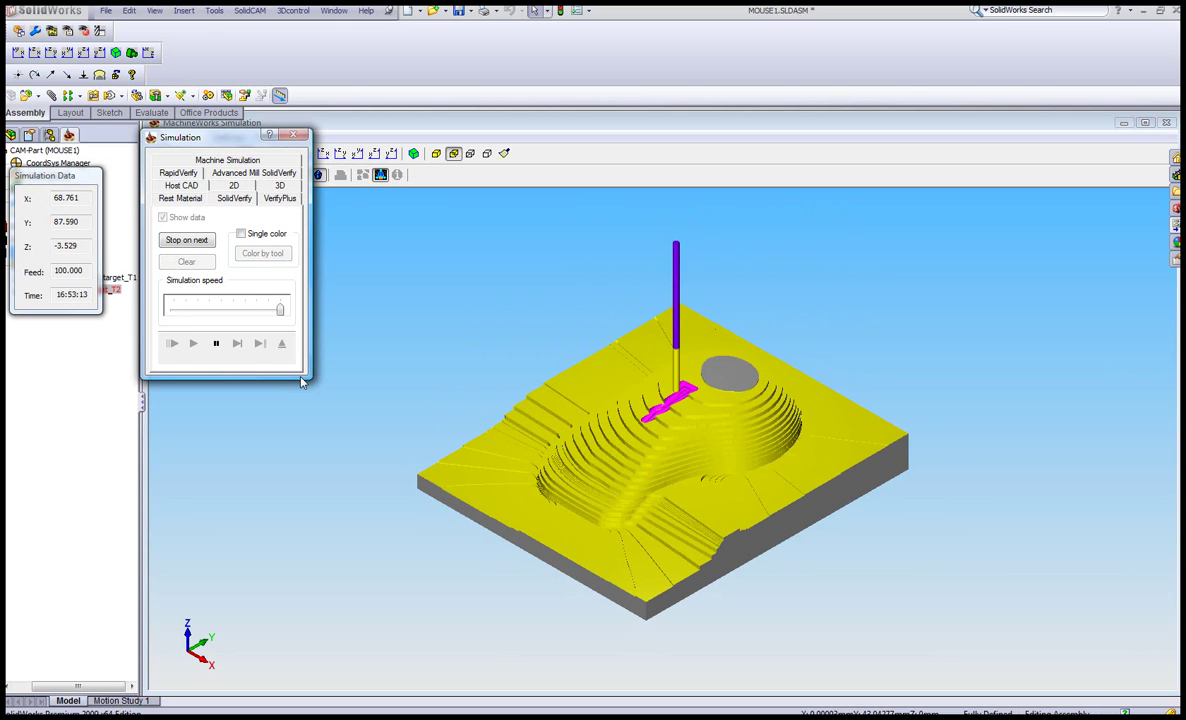